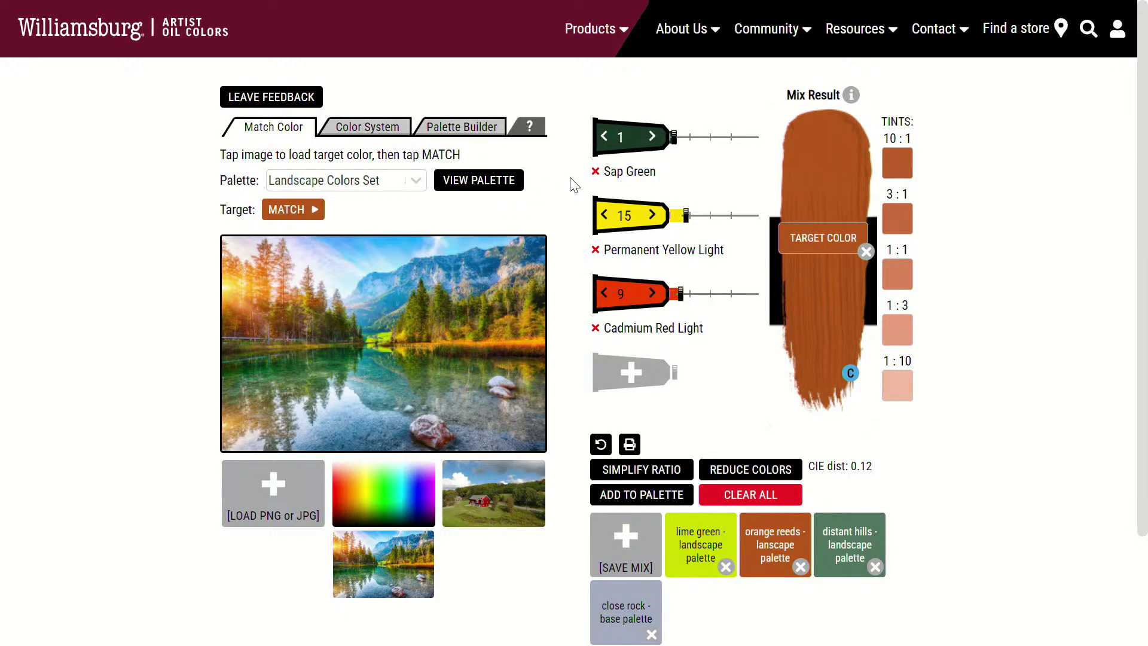
Step: Display the Base Palette in the Palette Builder and create a new palette named "new 1"
{"action": "left_click", "coordinate": [463, 133]}
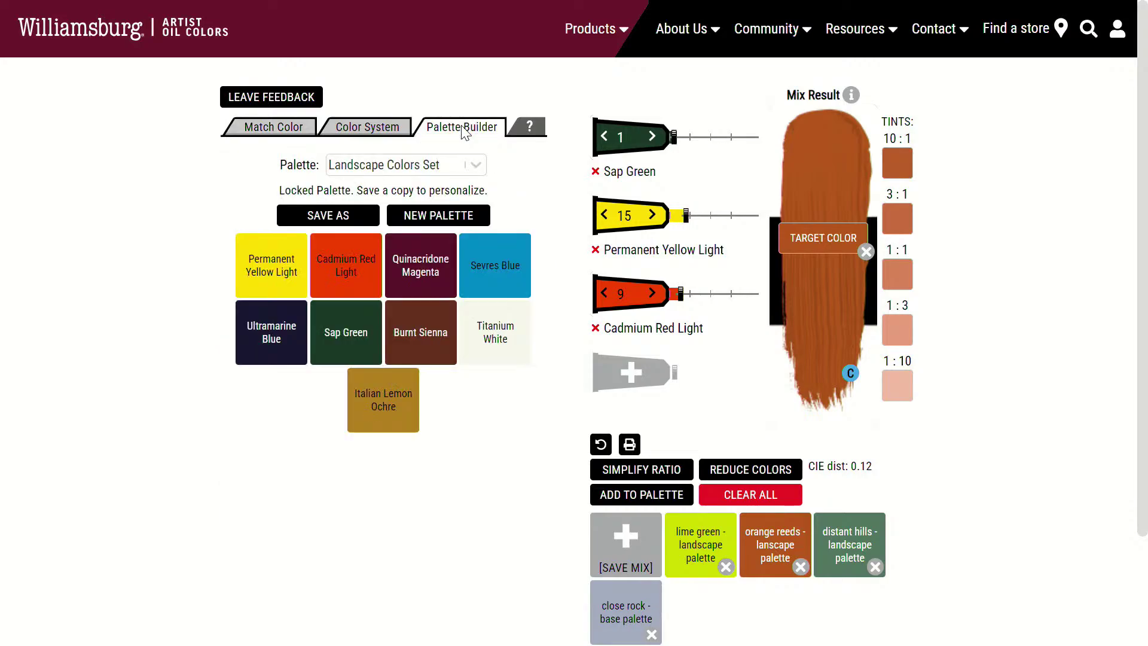
{"action": "left_click", "coordinate": [475, 165]}
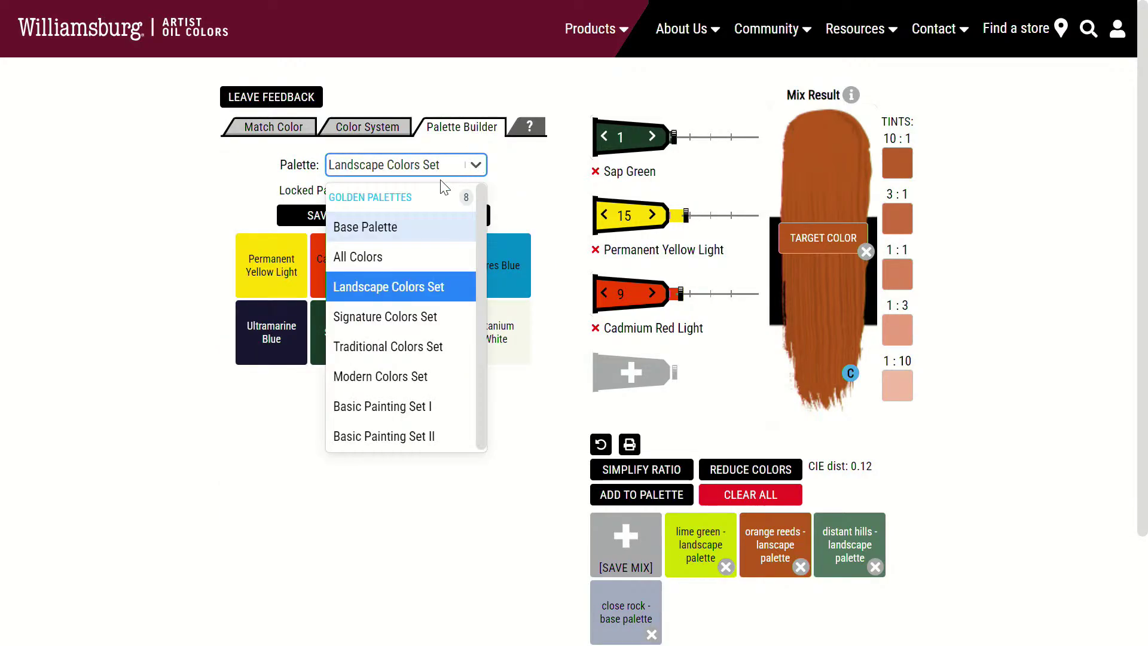
{"action": "left_click", "coordinate": [377, 229]}
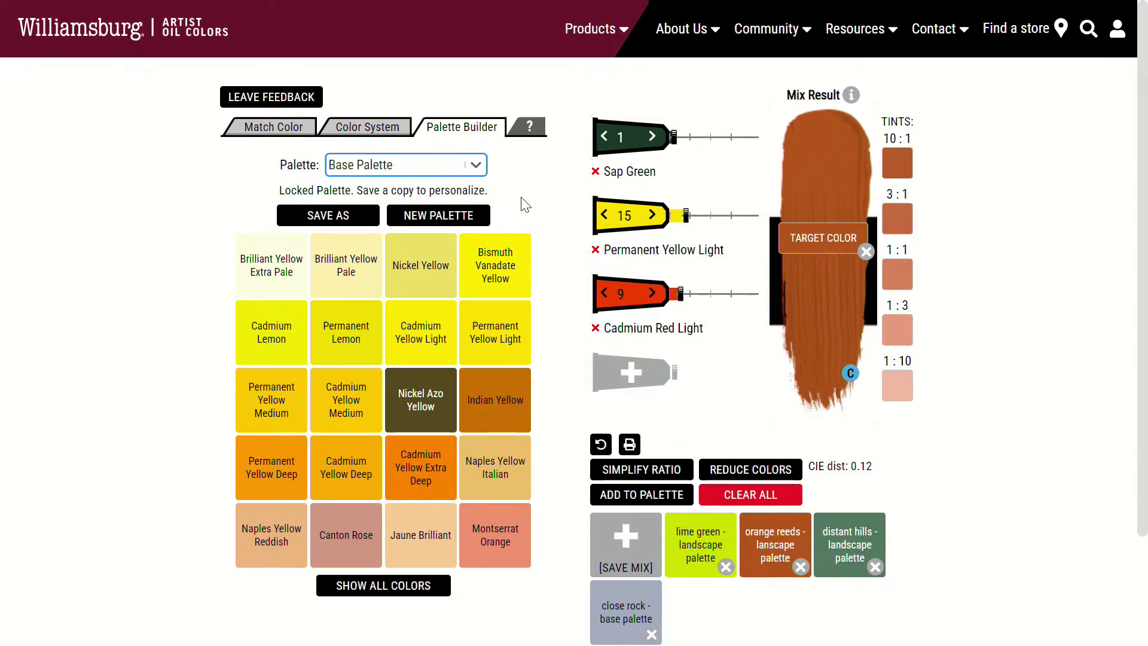
{"action": "left_click", "coordinate": [432, 221]}
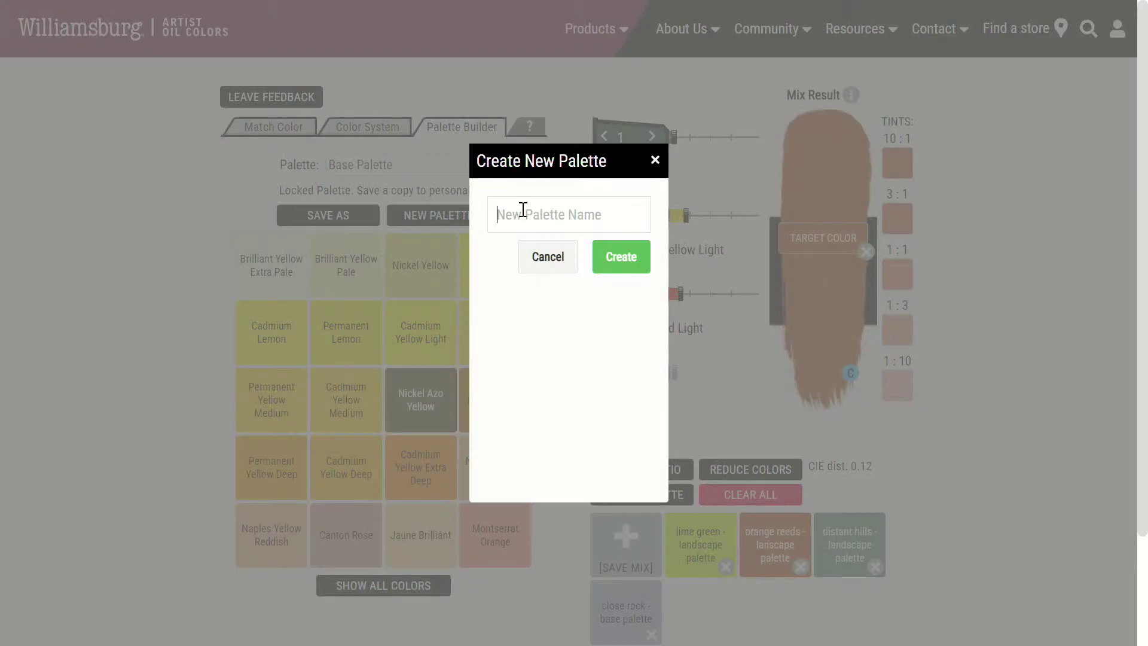
{"action": "type", "text": "new 1"}
{"action": "left_click", "coordinate": [622, 261]}
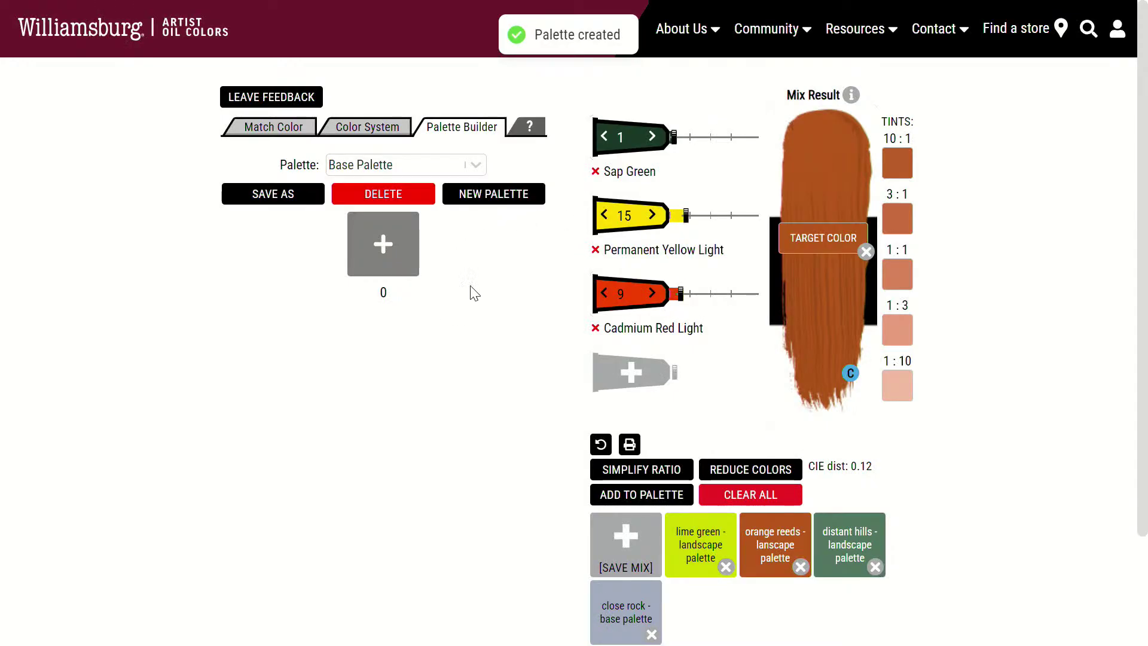
Step: Add Cadmium Yellow Light and Cadmium Red Vermilion from the Base Palette to the empty new palette
{"action": "left_click", "coordinate": [389, 243]}
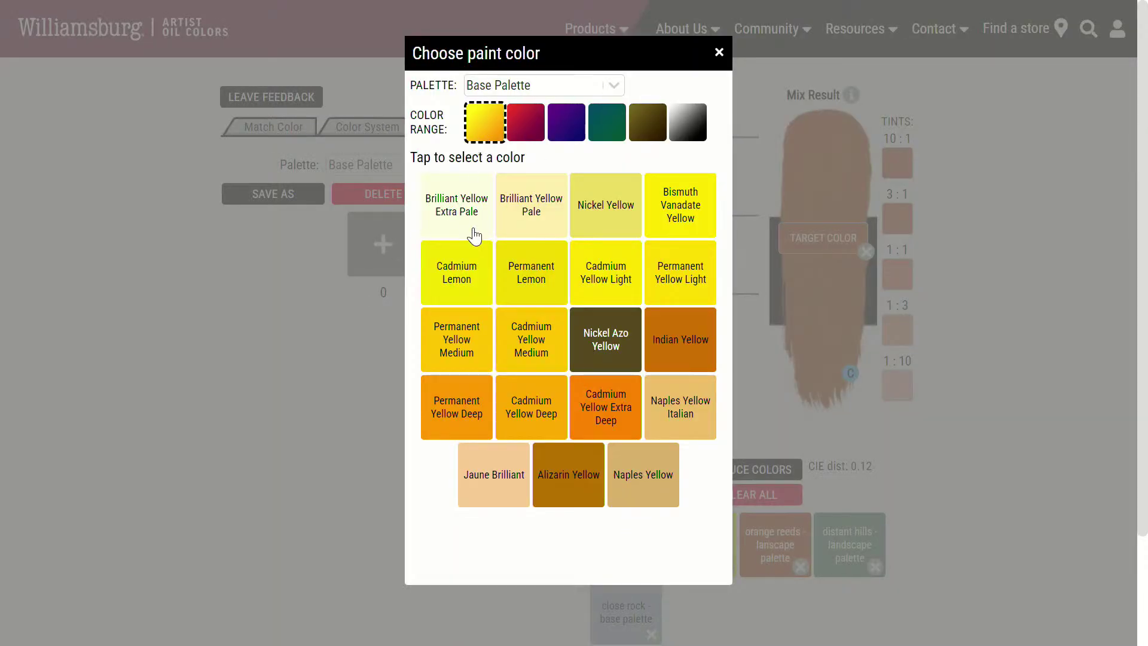
{"action": "left_click", "coordinate": [606, 275]}
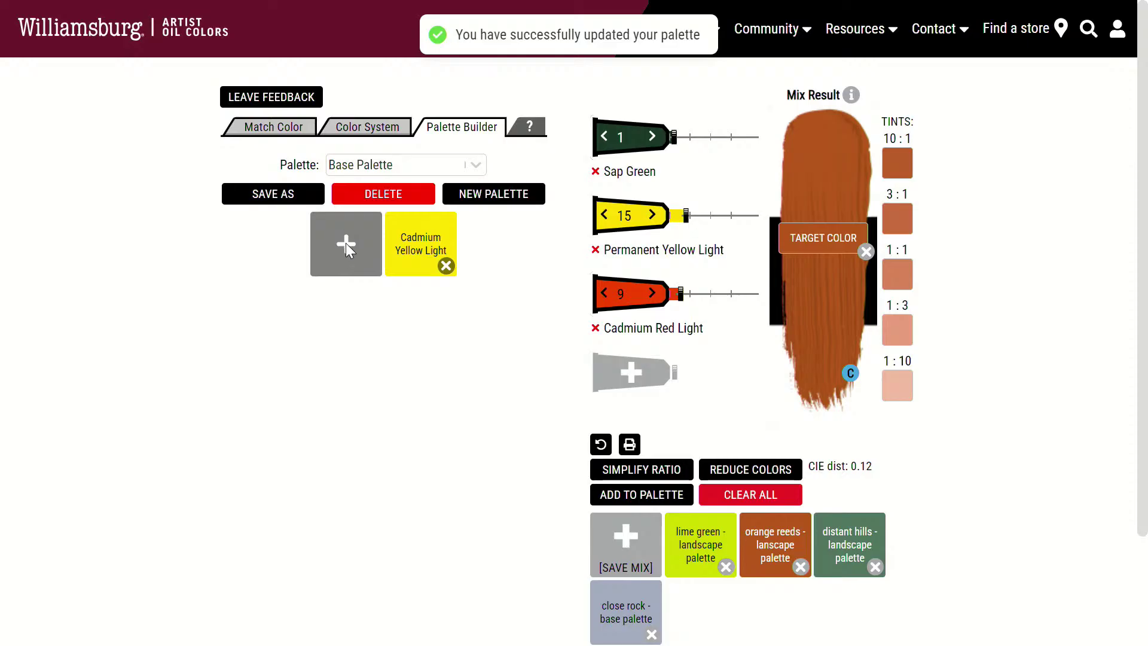
{"action": "left_click", "coordinate": [346, 243]}
{"action": "left_click", "coordinate": [525, 122]}
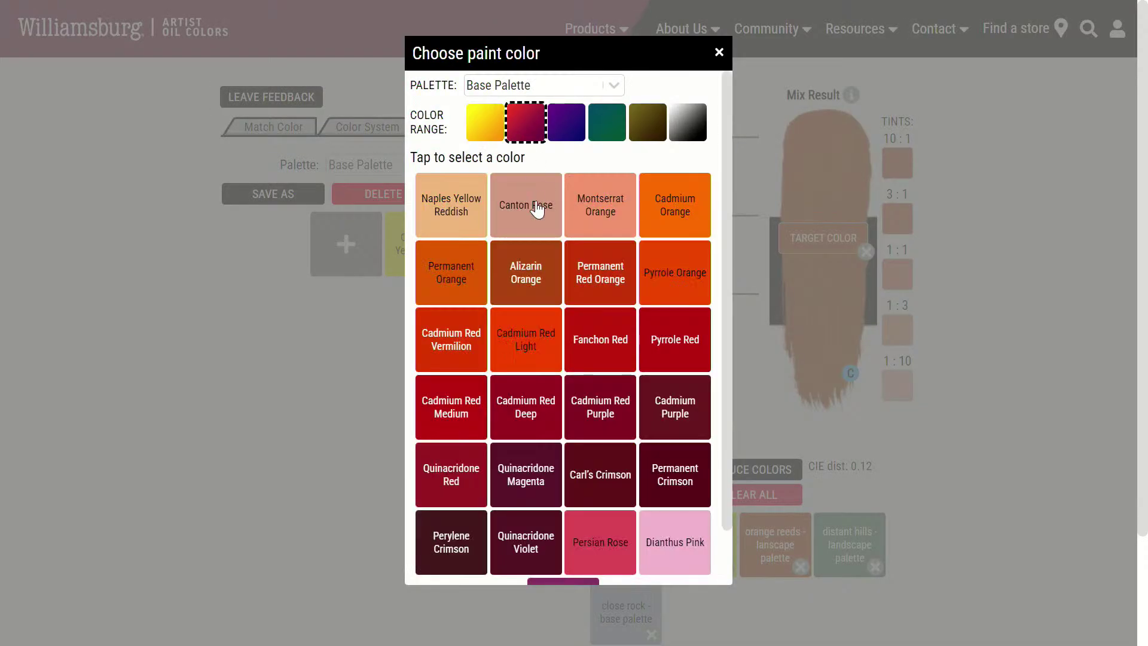
{"action": "left_click", "coordinate": [465, 354]}
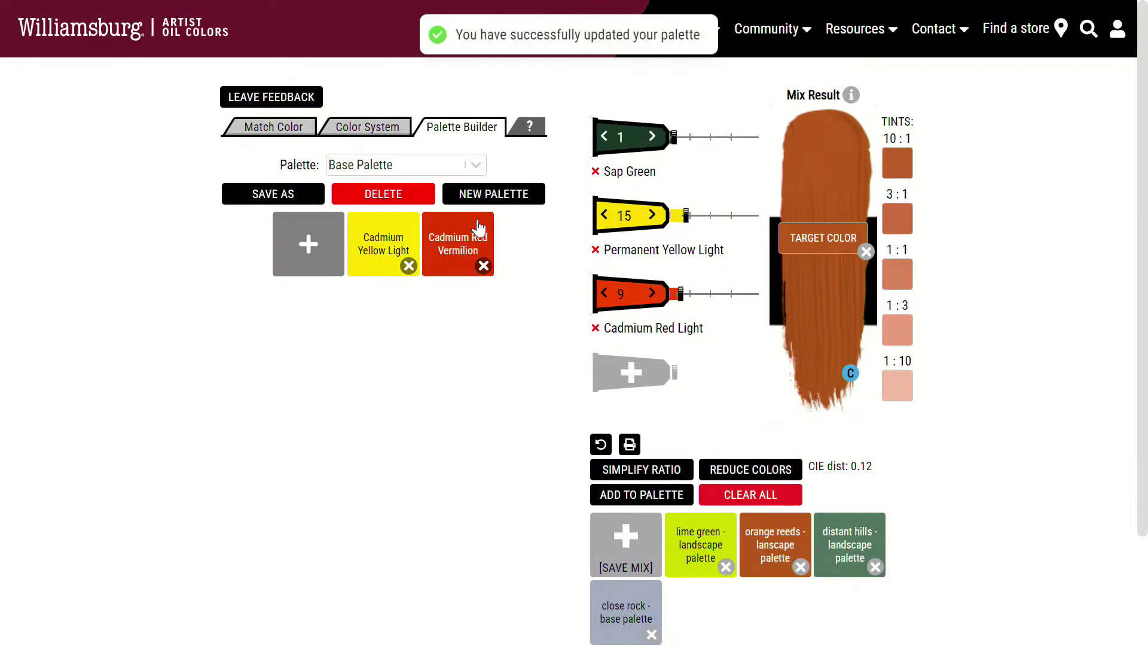
Step: Add Viridian from the green range and Ultramarine Blue from the blue-violet range to the new palette
{"action": "left_click", "coordinate": [303, 251]}
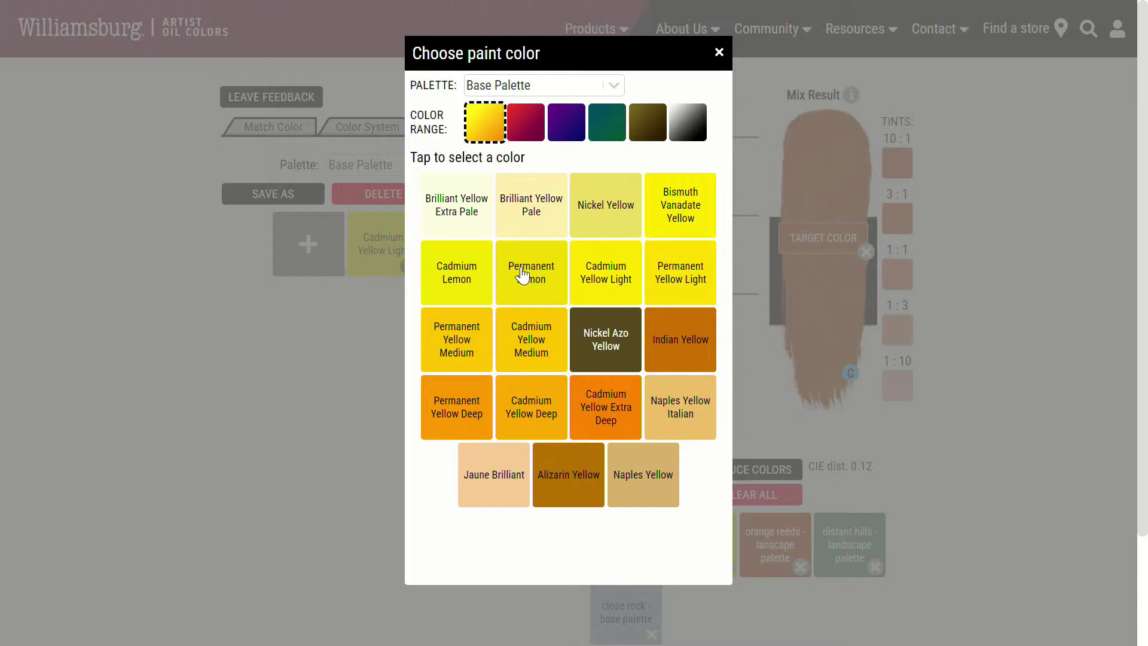
{"action": "left_click", "coordinate": [595, 117]}
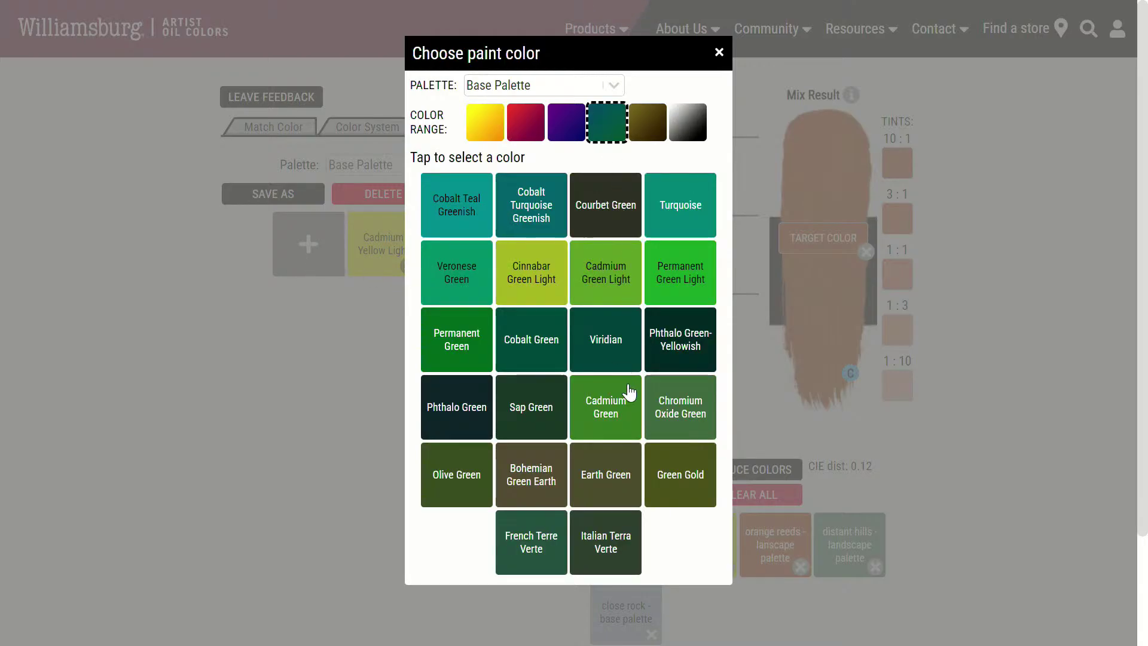
{"action": "left_click", "coordinate": [611, 344]}
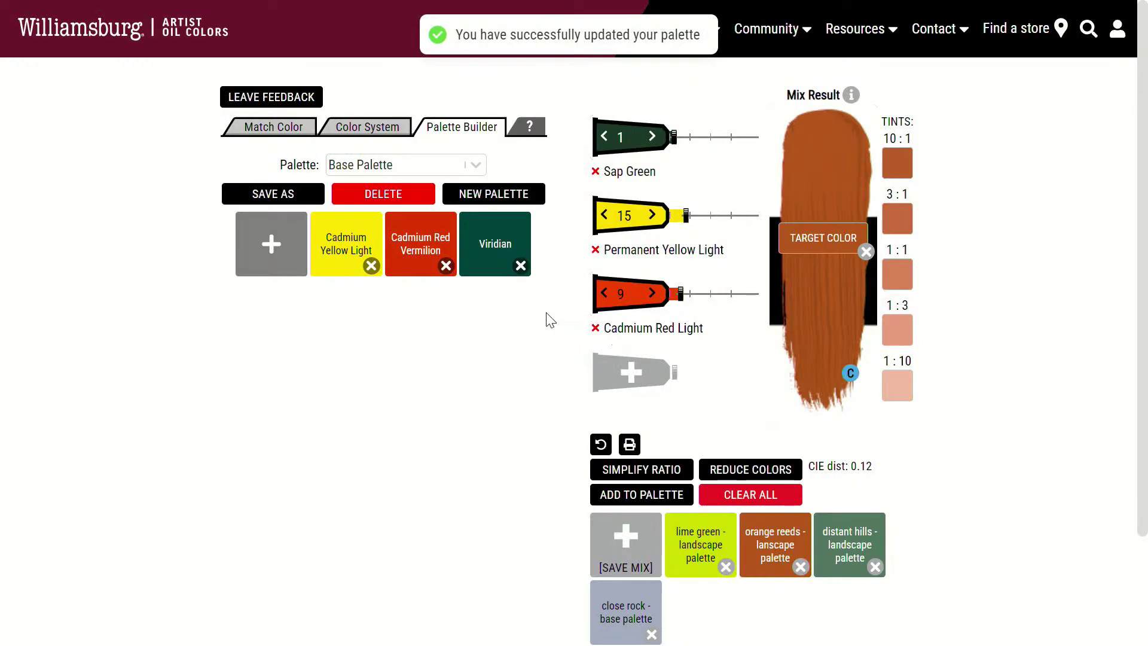
{"action": "left_click", "coordinate": [272, 245]}
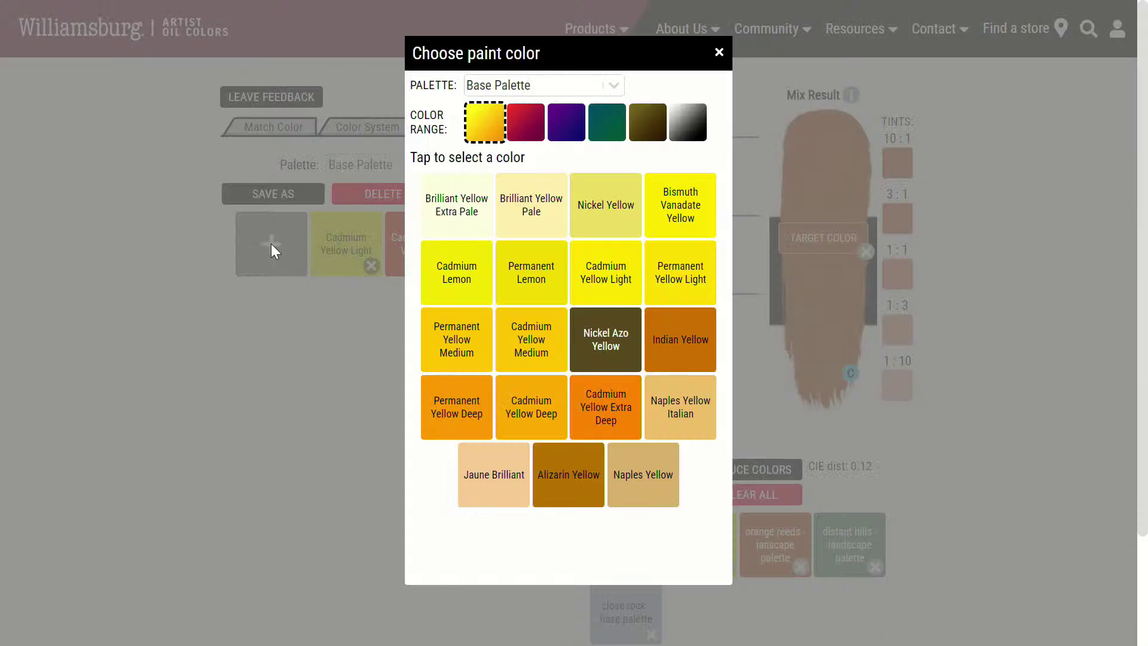
{"action": "left_click", "coordinate": [568, 126]}
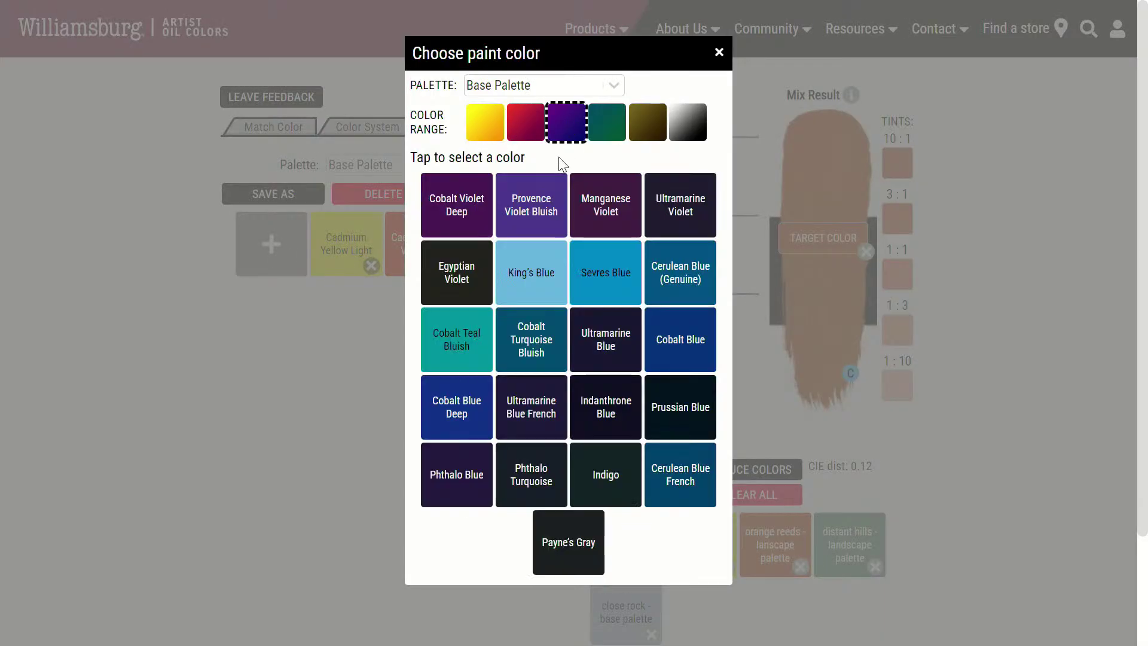
{"action": "left_click", "coordinate": [606, 341]}
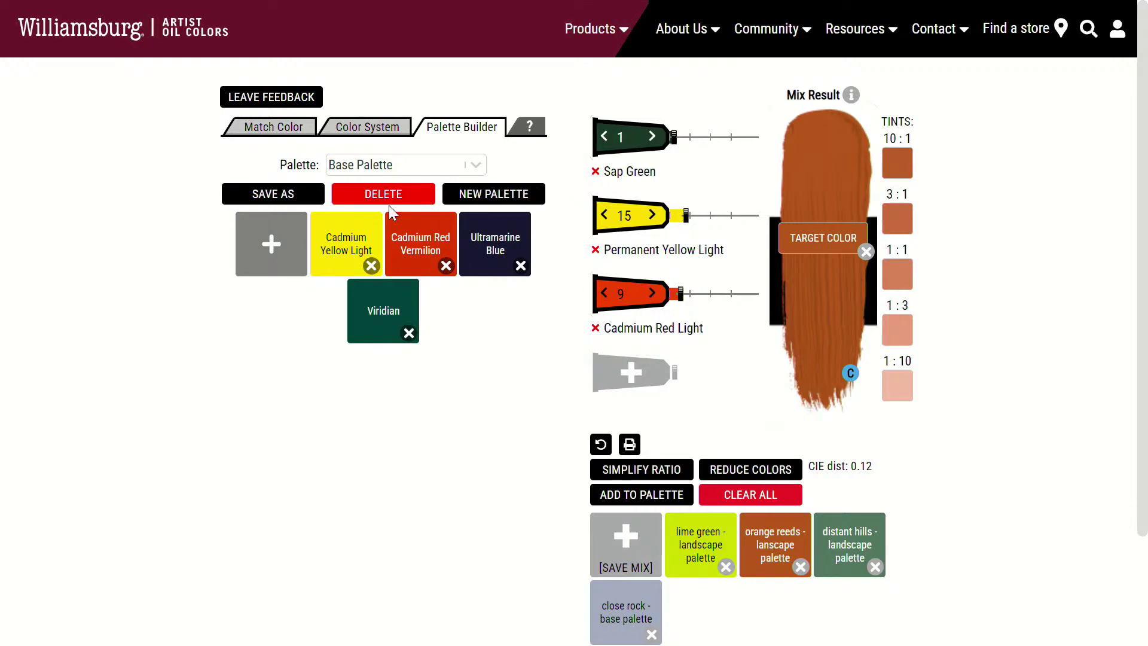
Step: Add Titanium White and Ivory Black from the black-and-white color range to the new palette
{"action": "left_click", "coordinate": [269, 258]}
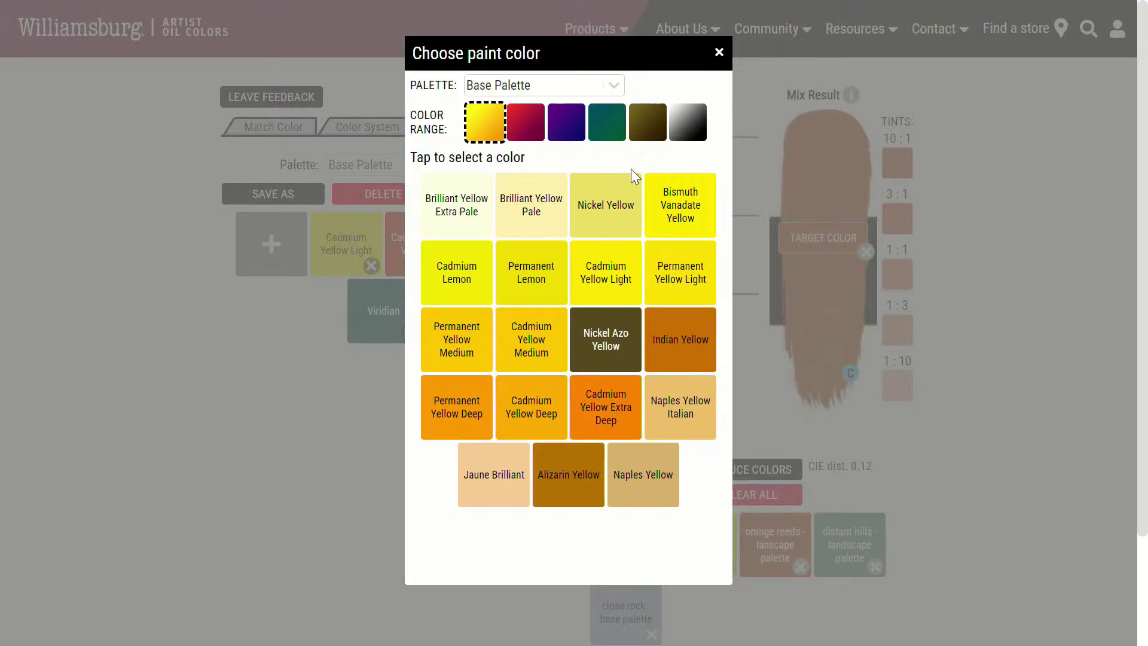
{"action": "left_click", "coordinate": [688, 121]}
{"action": "left_click", "coordinate": [490, 406]}
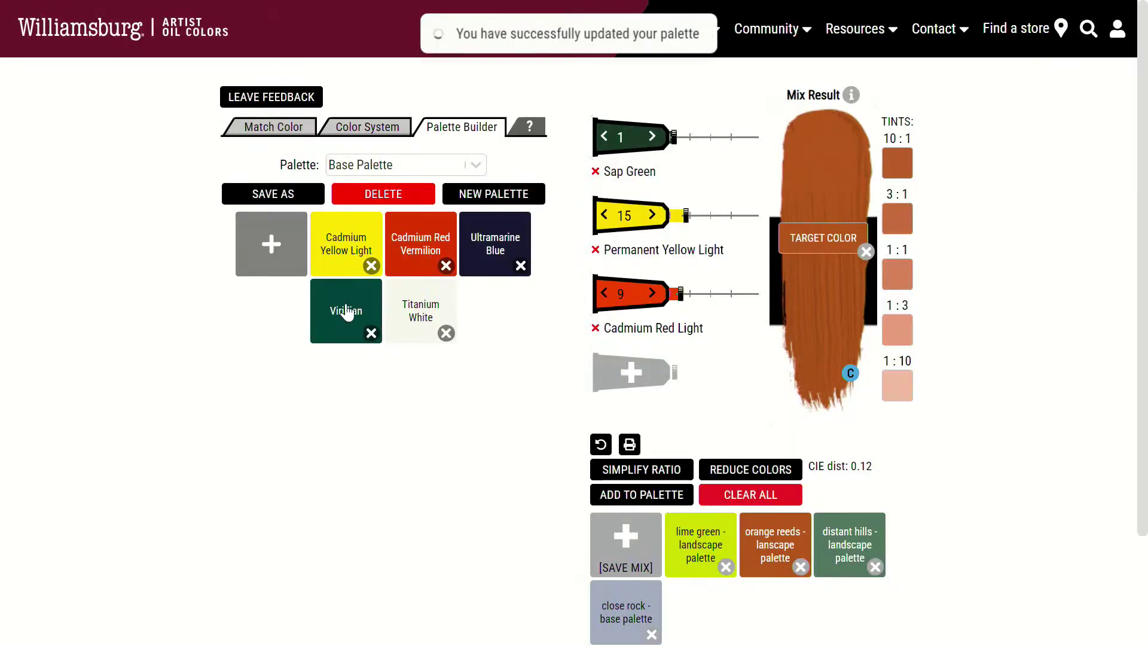
{"action": "left_click", "coordinate": [278, 230]}
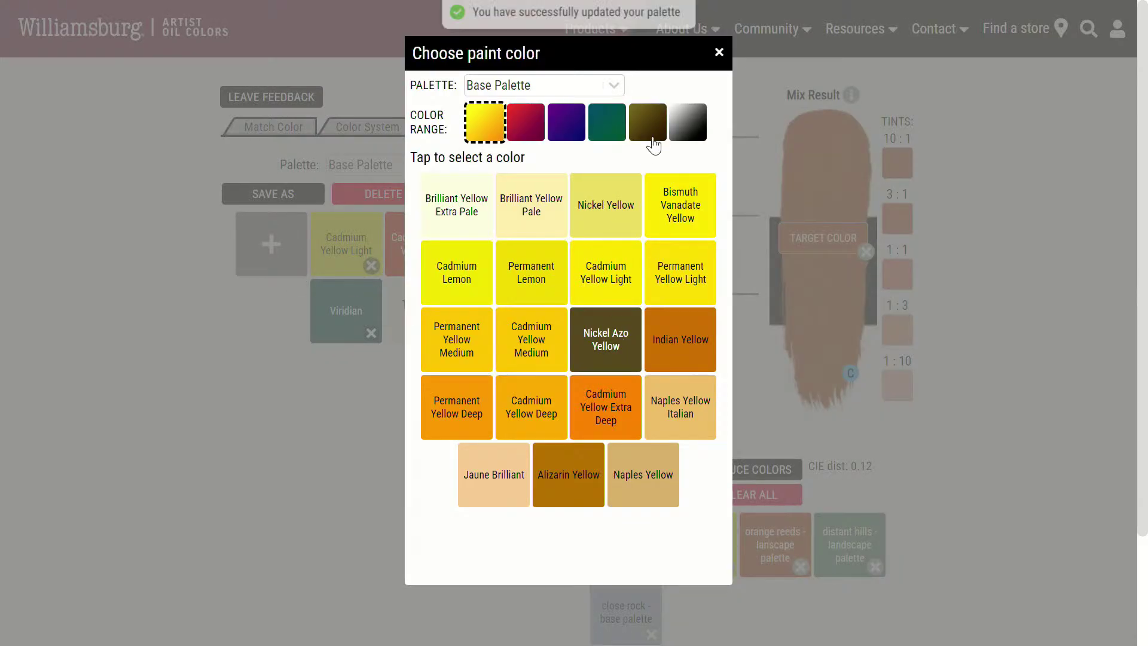
{"action": "left_click", "coordinate": [695, 116]}
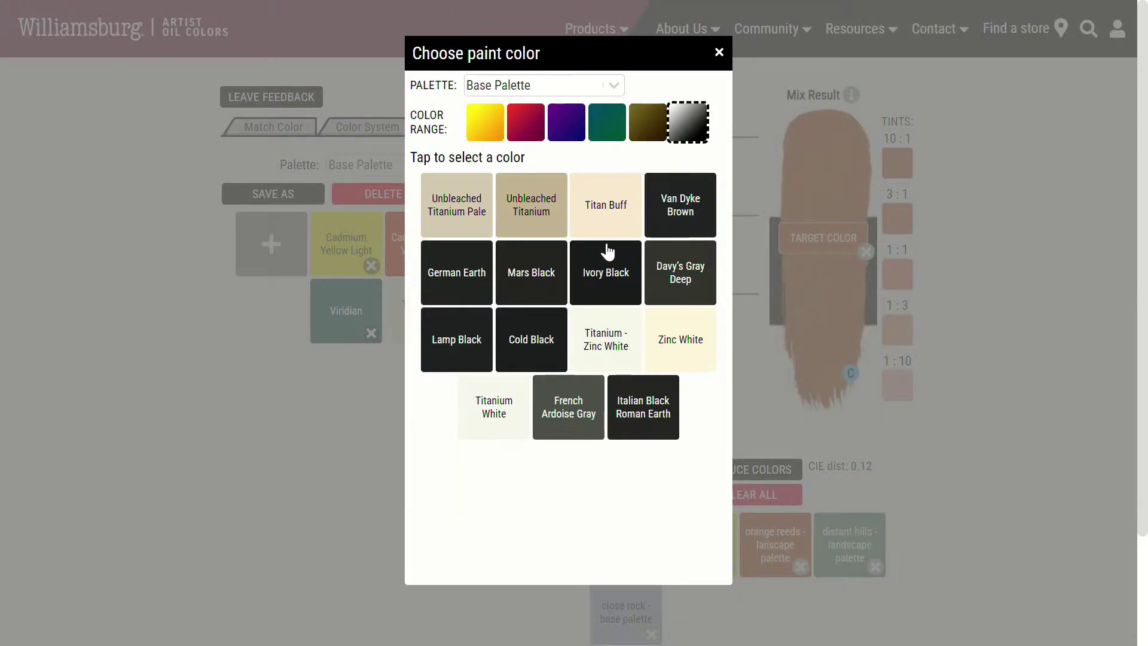
{"action": "left_click", "coordinate": [600, 270]}
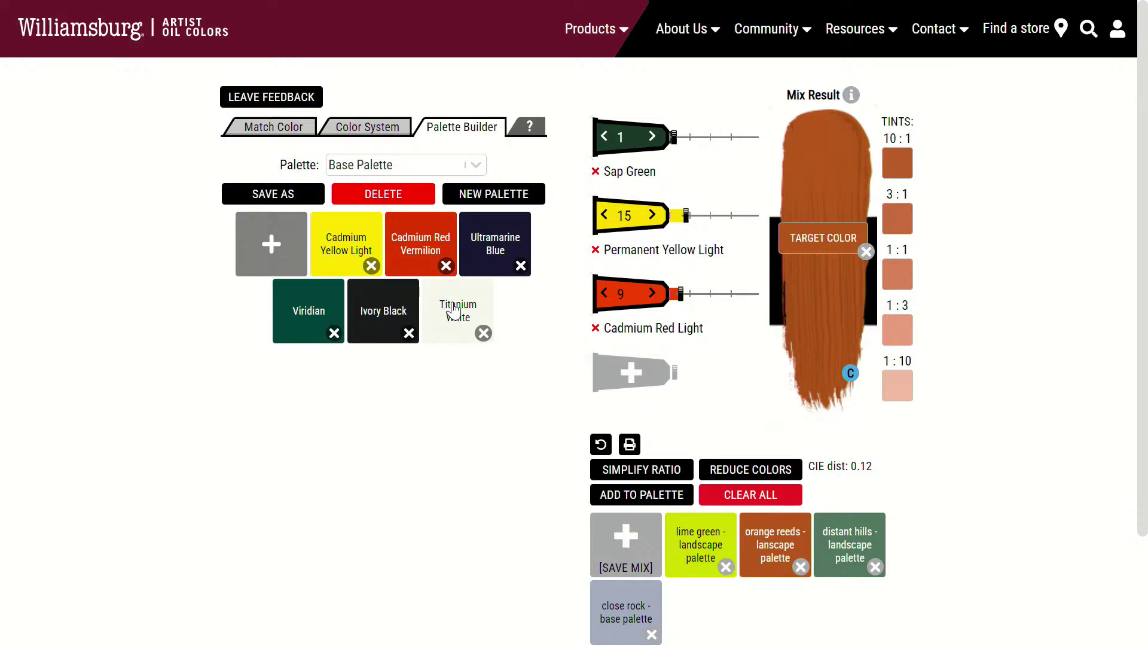
Step: Replace Cadmium Yellow Light and Cadmium Red Vermilion in the palette with Bismuth Vanadate Yellow and Pyrrole Red
{"action": "left_click", "coordinate": [371, 266]}
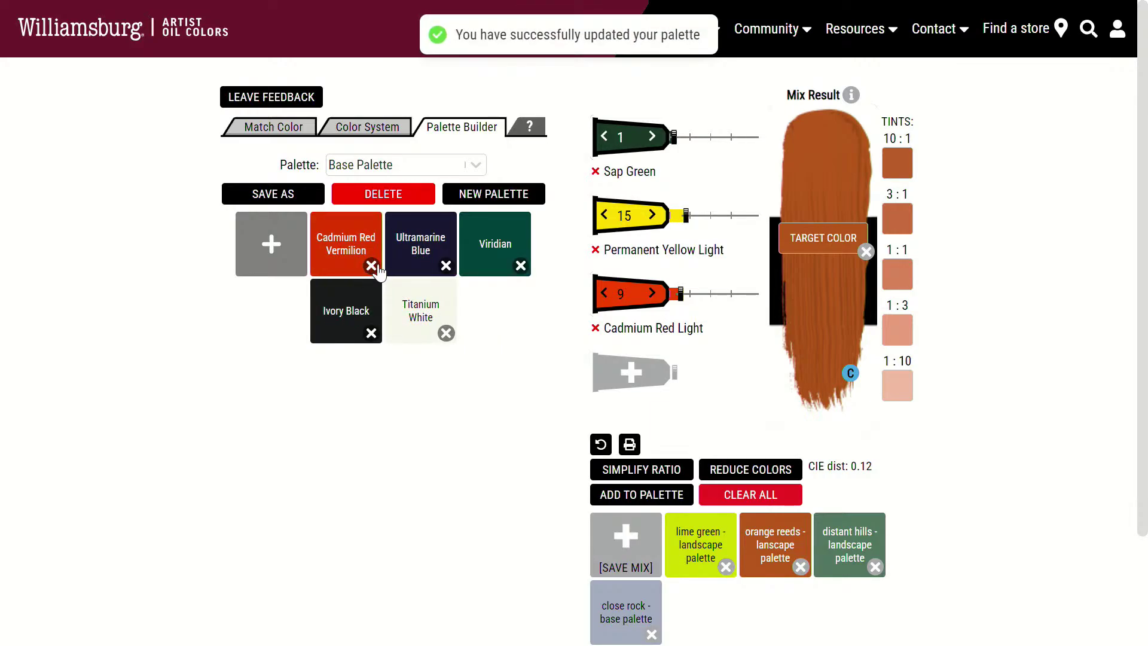
{"action": "left_click", "coordinate": [372, 266]}
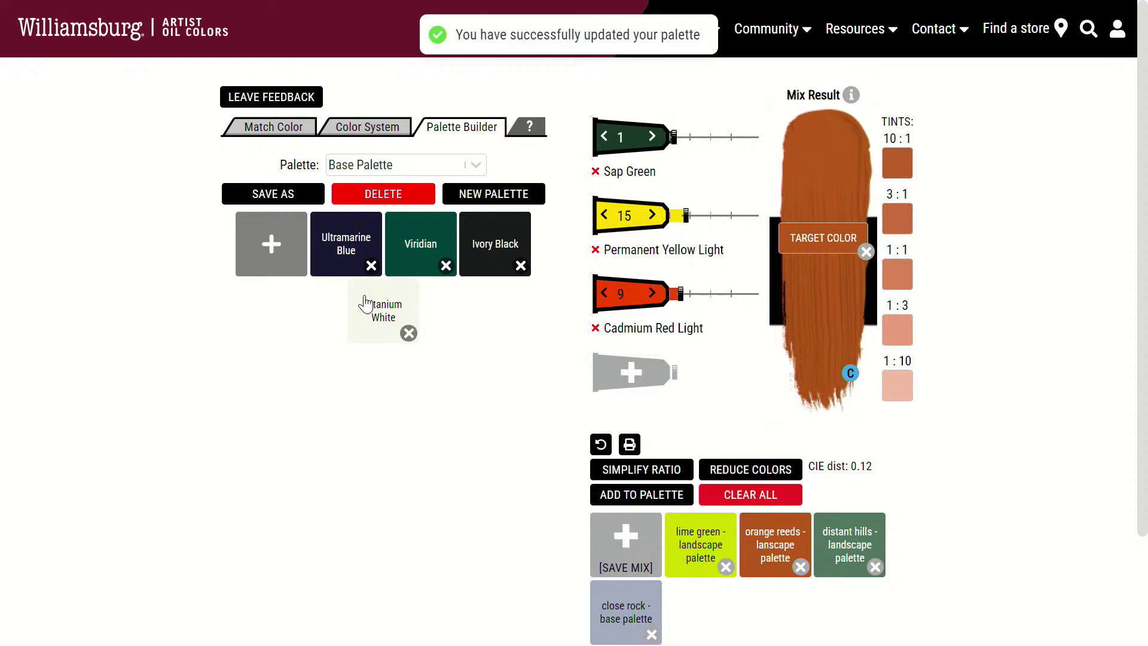
{"action": "left_click", "coordinate": [273, 244]}
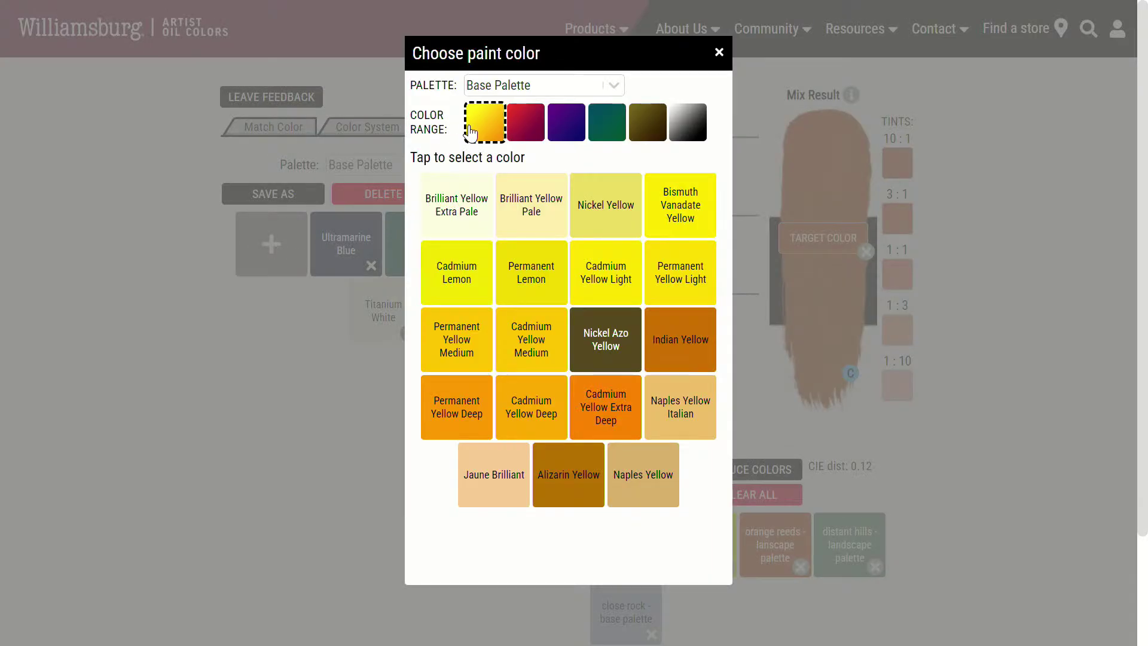
{"action": "left_click", "coordinate": [667, 206]}
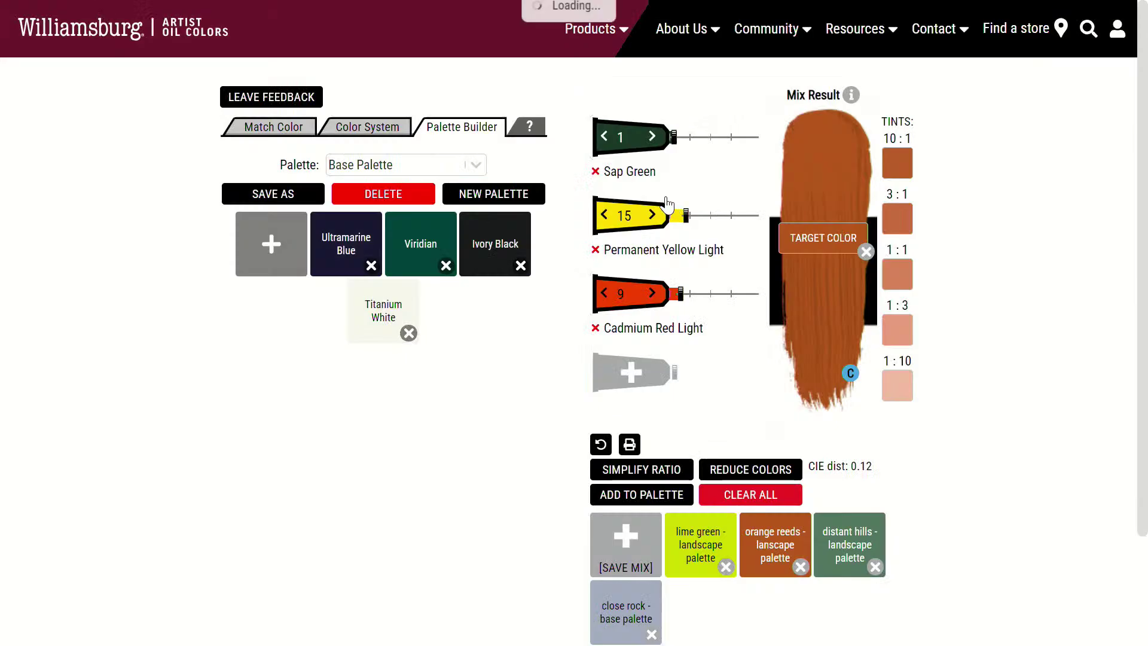
{"action": "left_click", "coordinate": [269, 251]}
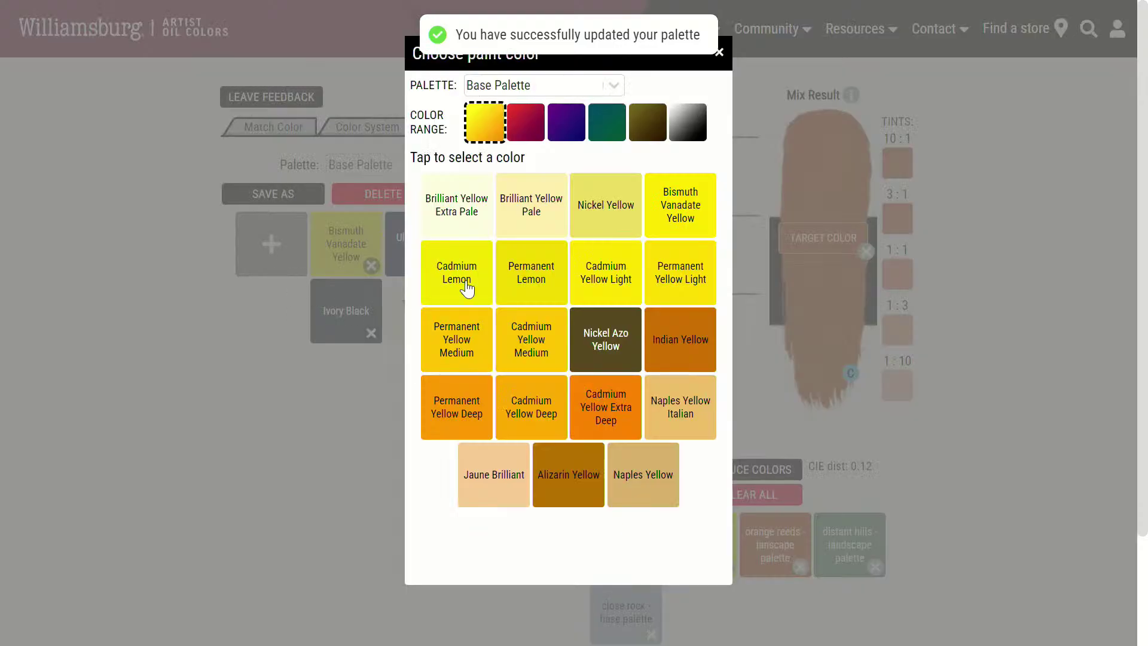
{"action": "left_click", "coordinate": [529, 129]}
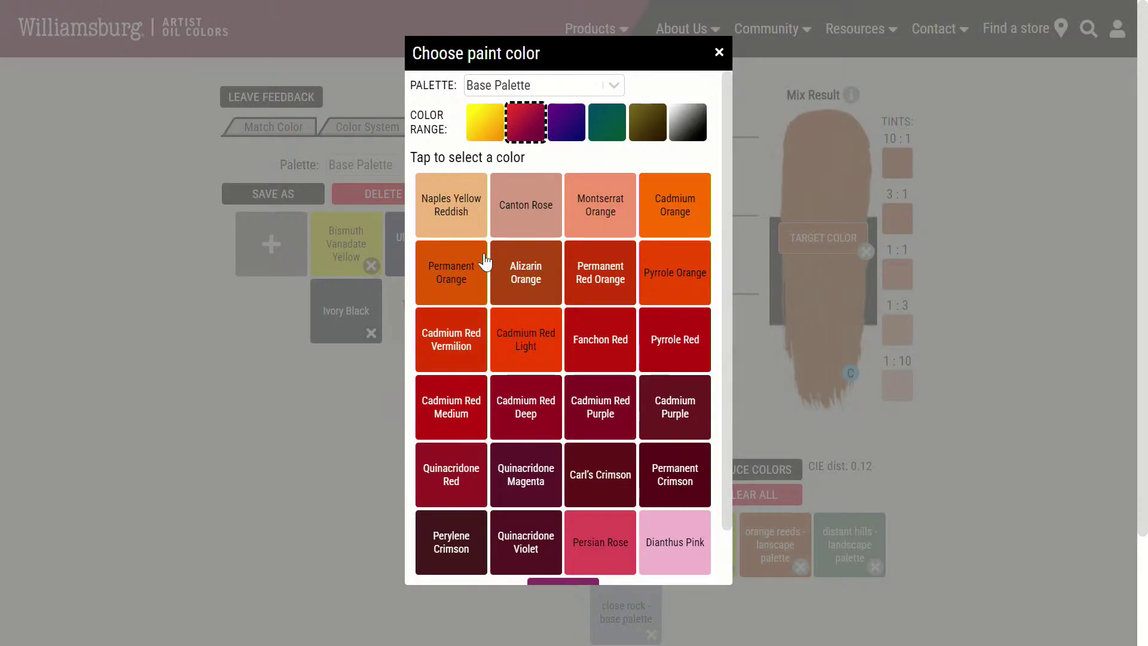
{"action": "left_click", "coordinate": [686, 336]}
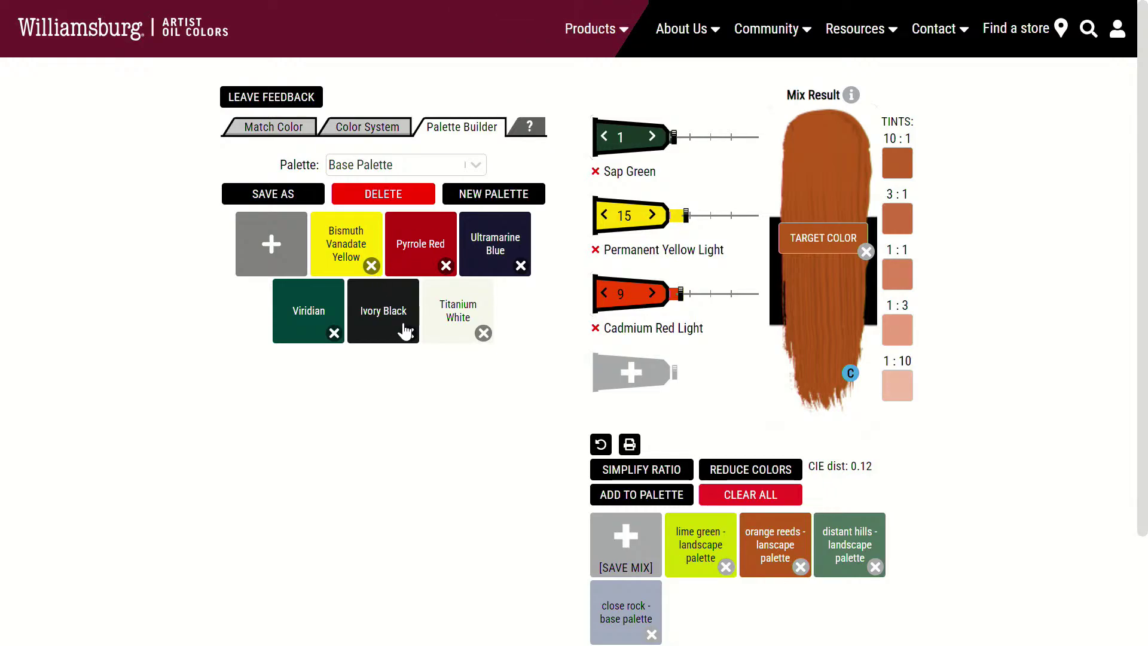
Step: Load the personal palette "new 1" in the Palette Builder to check its colors
{"action": "left_click", "coordinate": [476, 166]}
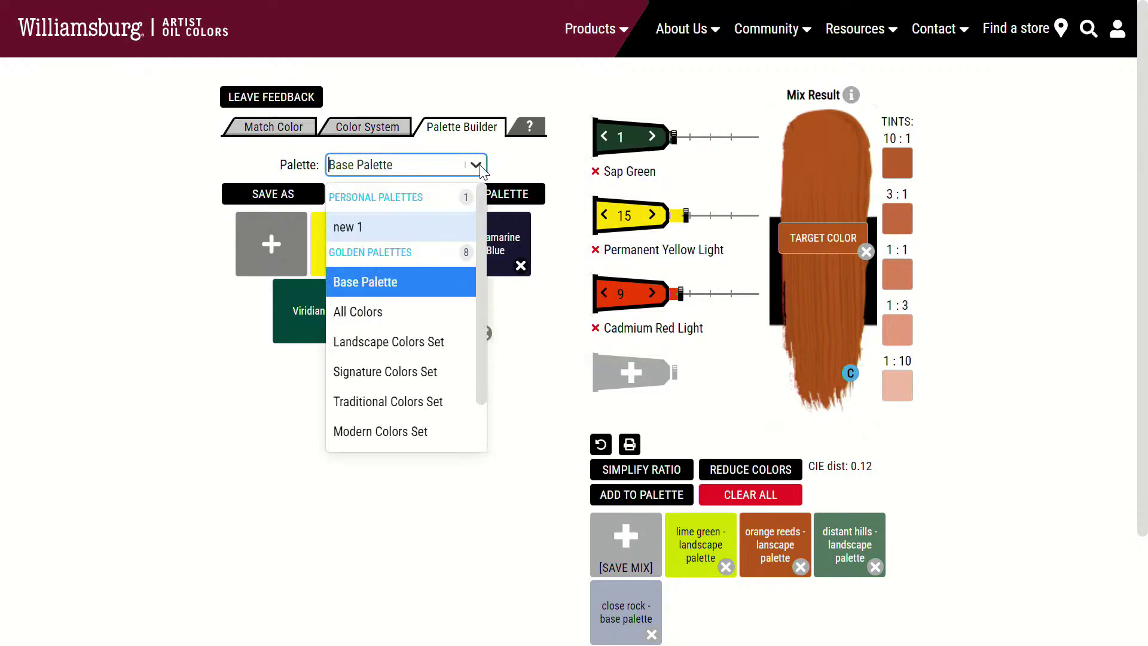
{"action": "left_click", "coordinate": [347, 226]}
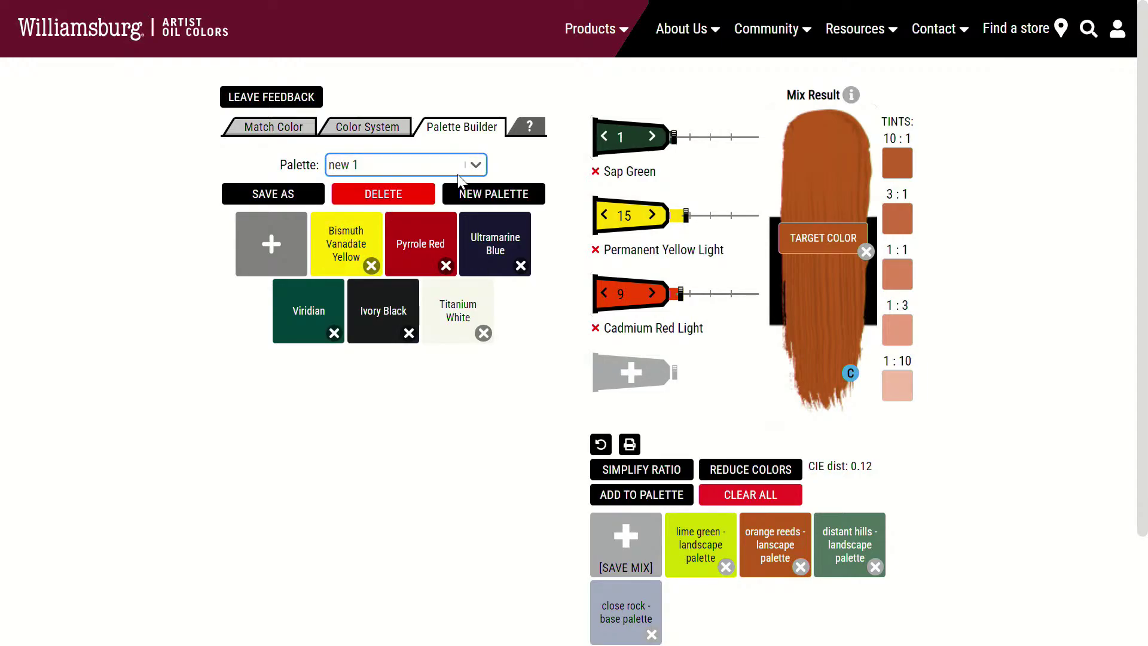
{"action": "left_click", "coordinate": [475, 167]}
{"action": "left_click", "coordinate": [375, 223]}
Step: Save a copy of the Landscape Colors Set as "Landscape Colors new" and load that copy in the Palette Builder
{"action": "left_click", "coordinate": [475, 167]}
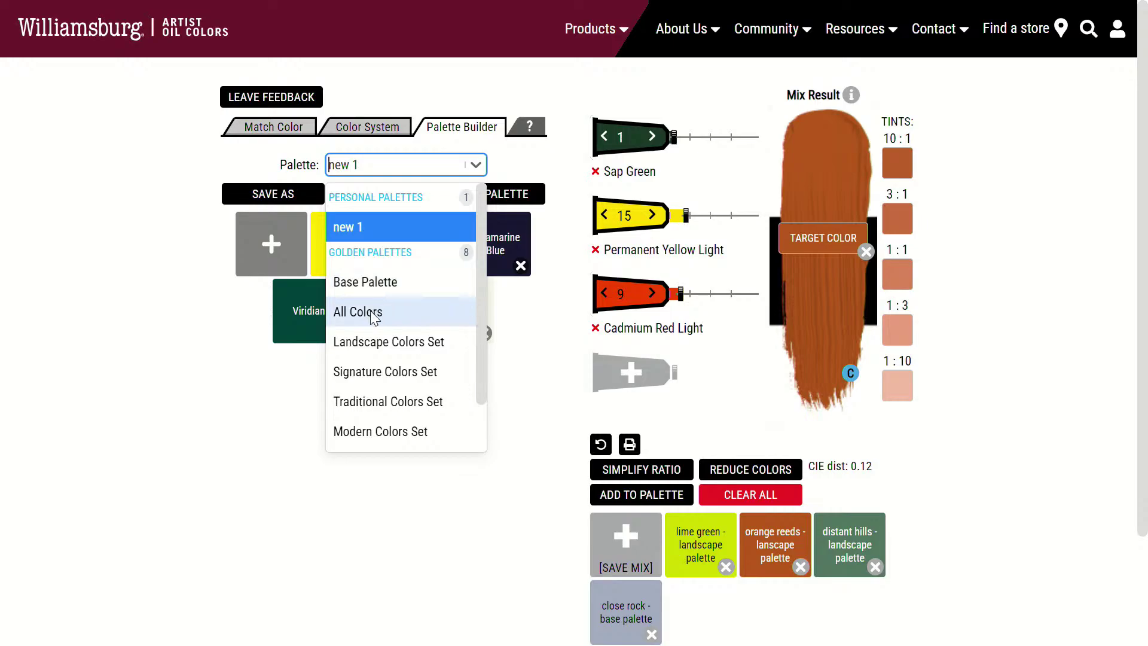
{"action": "left_click", "coordinate": [378, 348]}
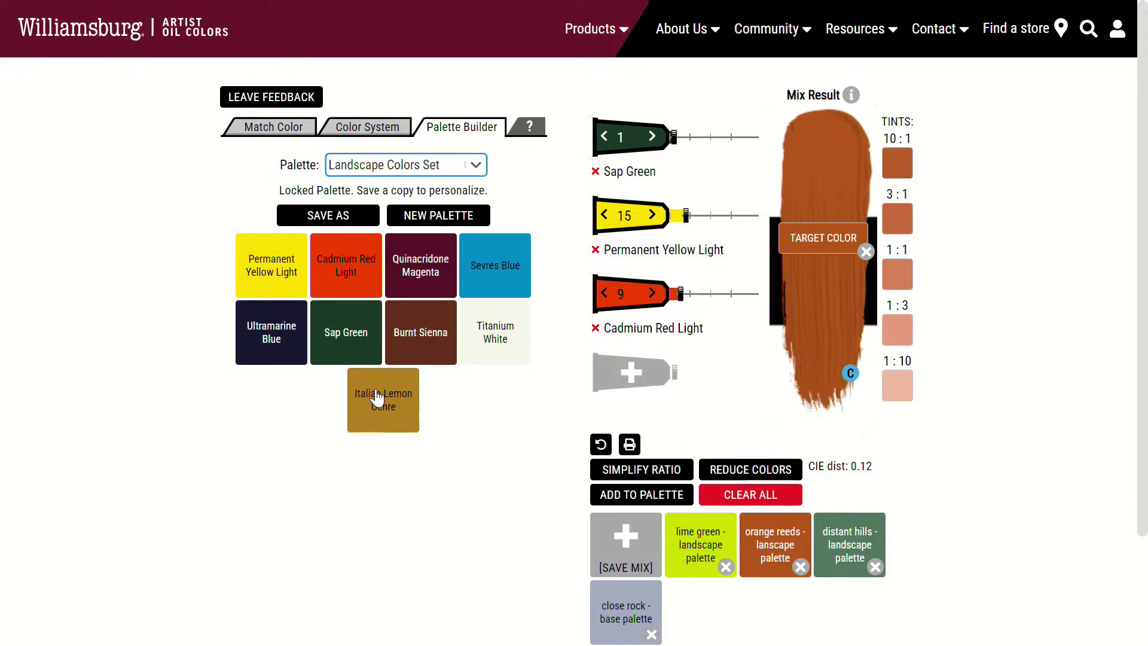
{"action": "left_click", "coordinate": [328, 216]}
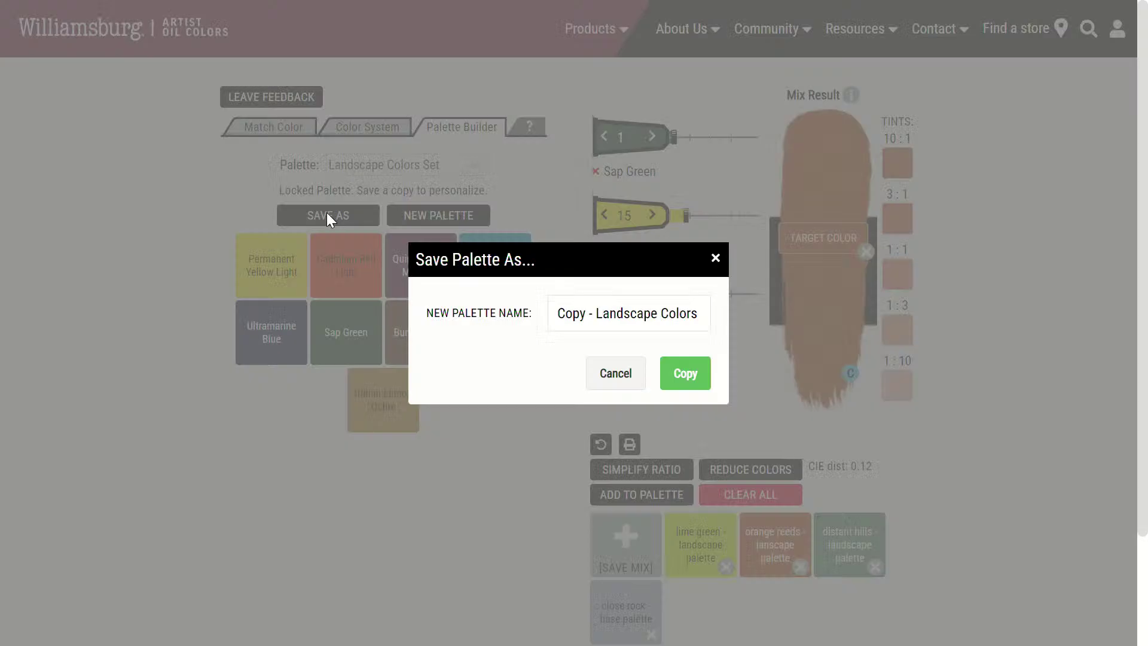
{"action": "left_click", "coordinate": [597, 312]}
{"action": "key", "text": "BackSpace"}
{"action": "key", "text": "BackSpace"}
{"action": "key", "text": "BackSpace"}
{"action": "key", "text": "BackSpace"}
{"action": "key", "text": "BackSpace"}
{"action": "key", "text": "BackSpace"}
{"action": "key", "text": "BackSpace"}
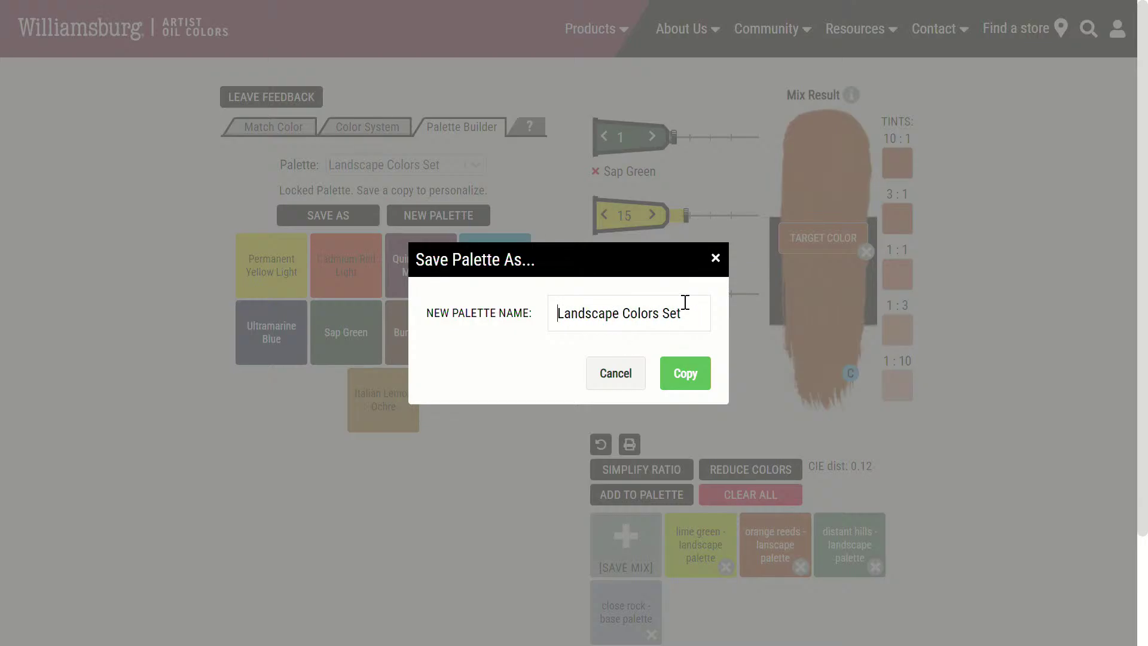
{"action": "left_click_drag", "start_coordinate": [684, 312], "coordinate": [666, 315]}
{"action": "type", "text": "new"}
{"action": "left_click", "coordinate": [686, 375]}
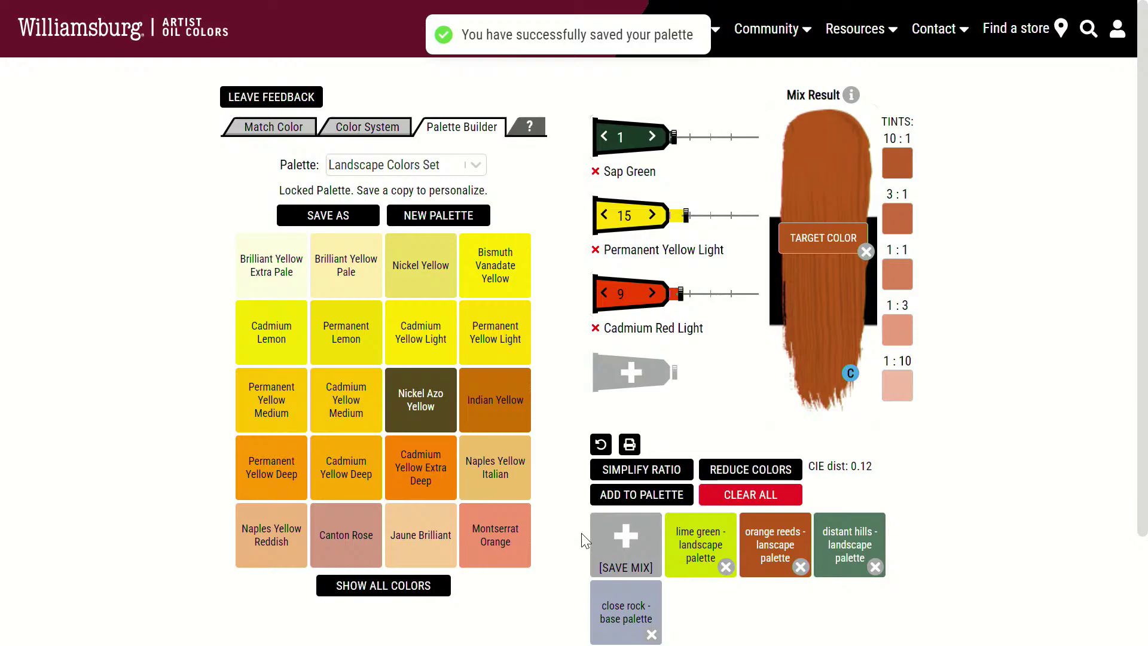
{"action": "left_click", "coordinate": [476, 166]}
{"action": "left_click", "coordinate": [404, 256]}
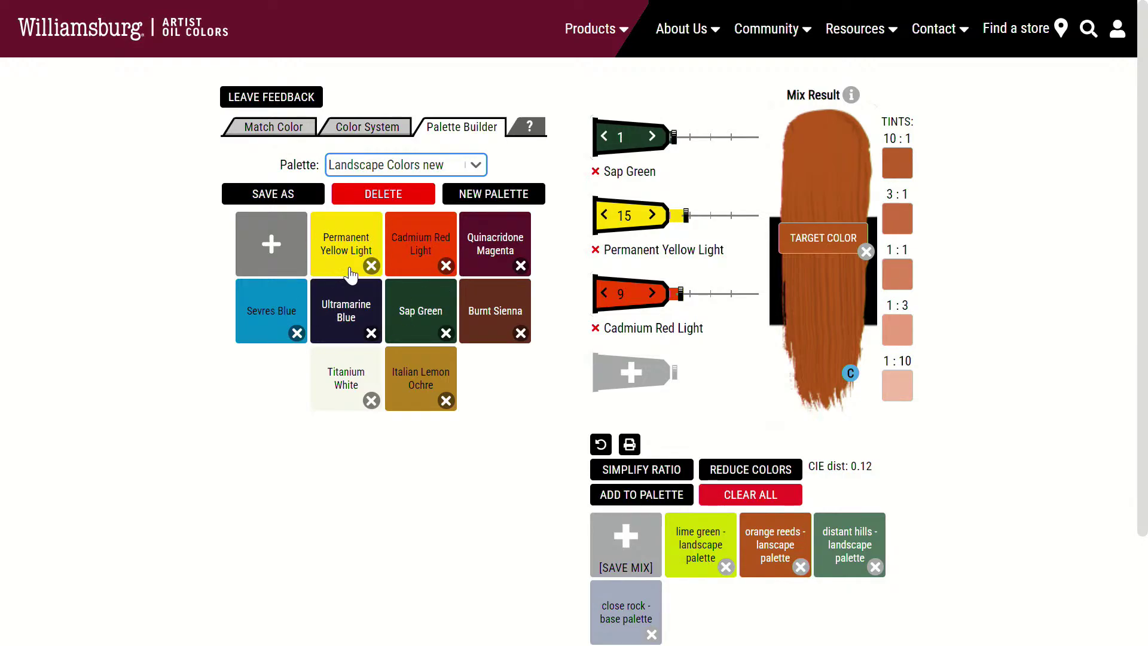
Step: Remove Permanent Yellow Light and Ultramarine Blue from the Landscape Colors new palette and return to color matching
{"action": "left_click", "coordinate": [371, 265]}
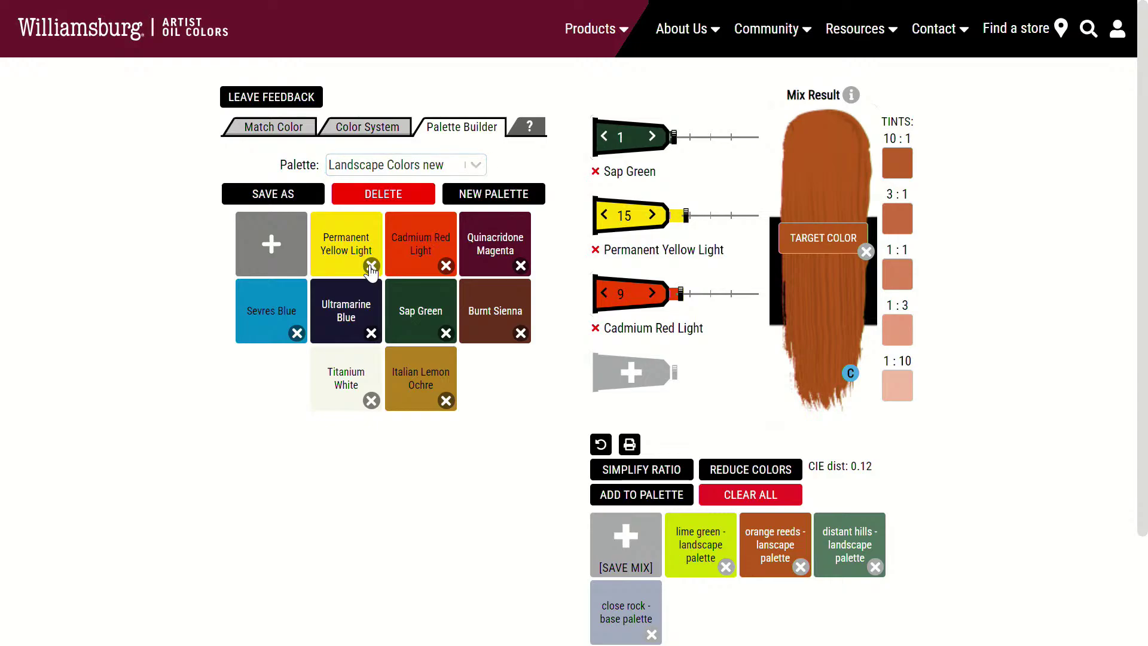
{"action": "left_click", "coordinate": [297, 333]}
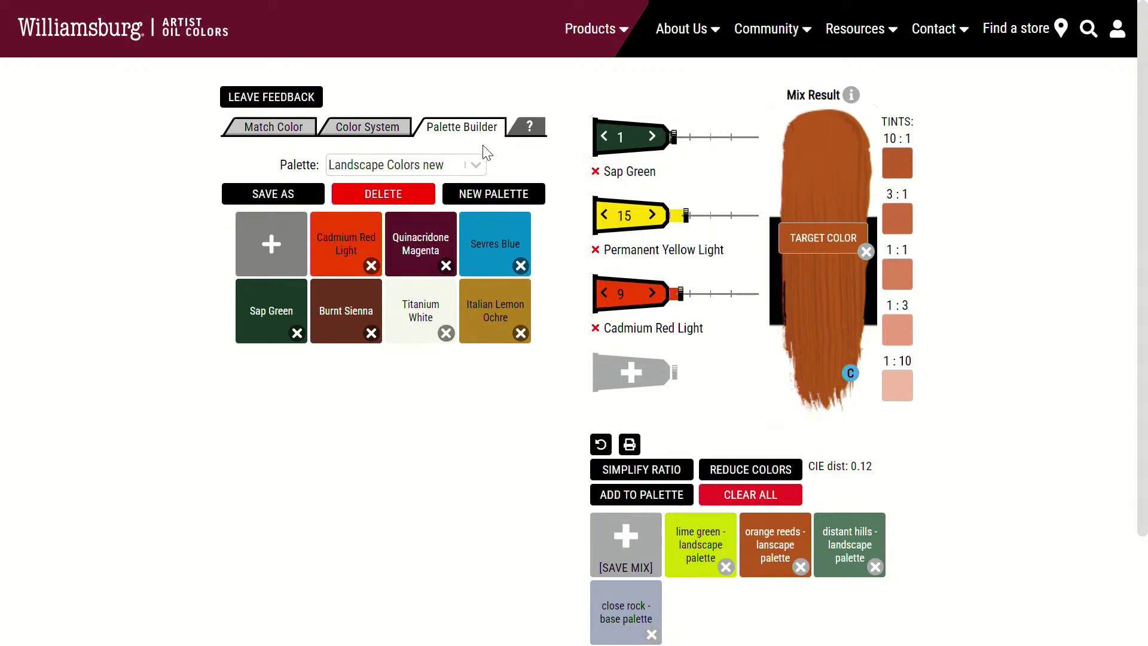
{"action": "left_click", "coordinate": [279, 131]}
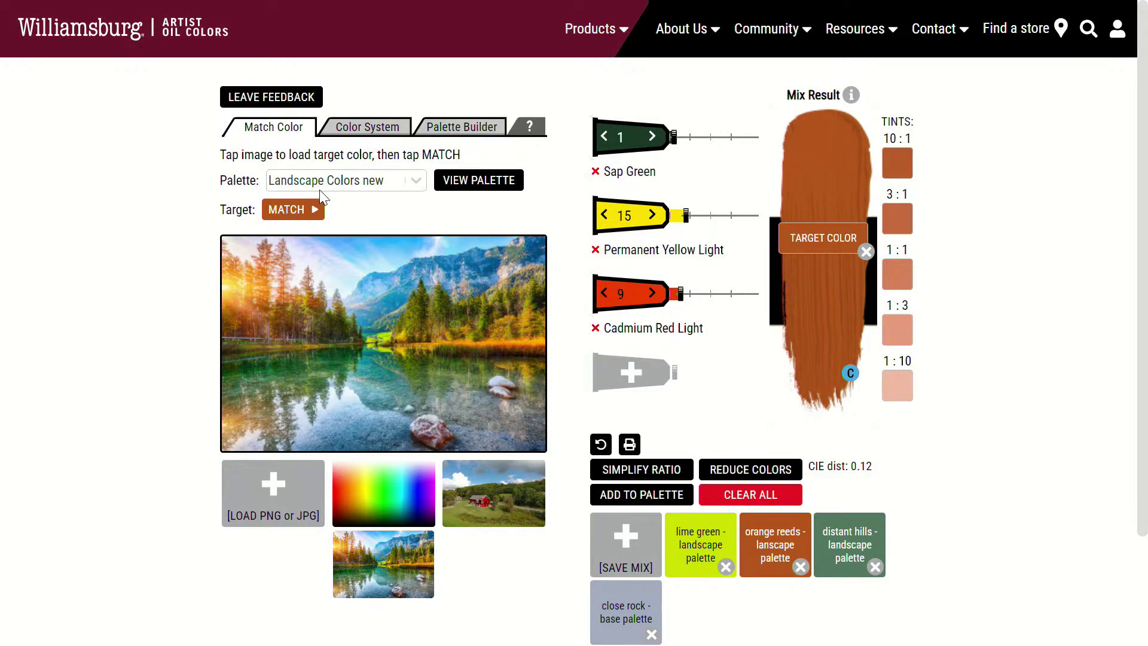
Step: Sample orange and bright green target colors from the rainbow spectrum image
{"action": "left_click", "coordinate": [382, 490]}
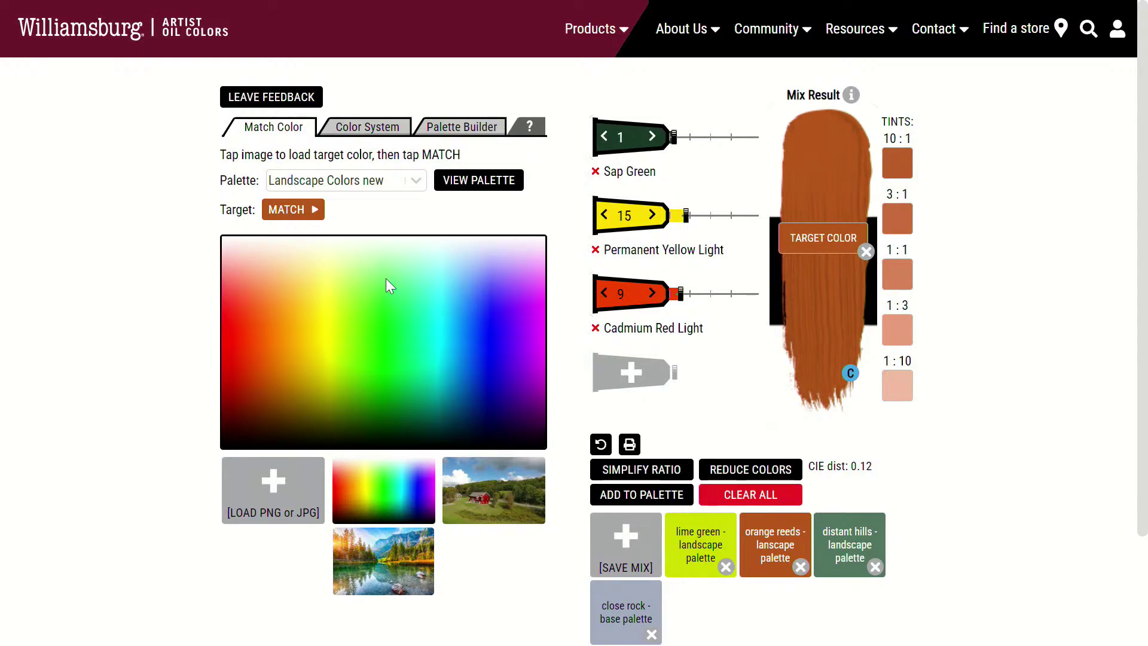
{"action": "left_click", "coordinate": [375, 326]}
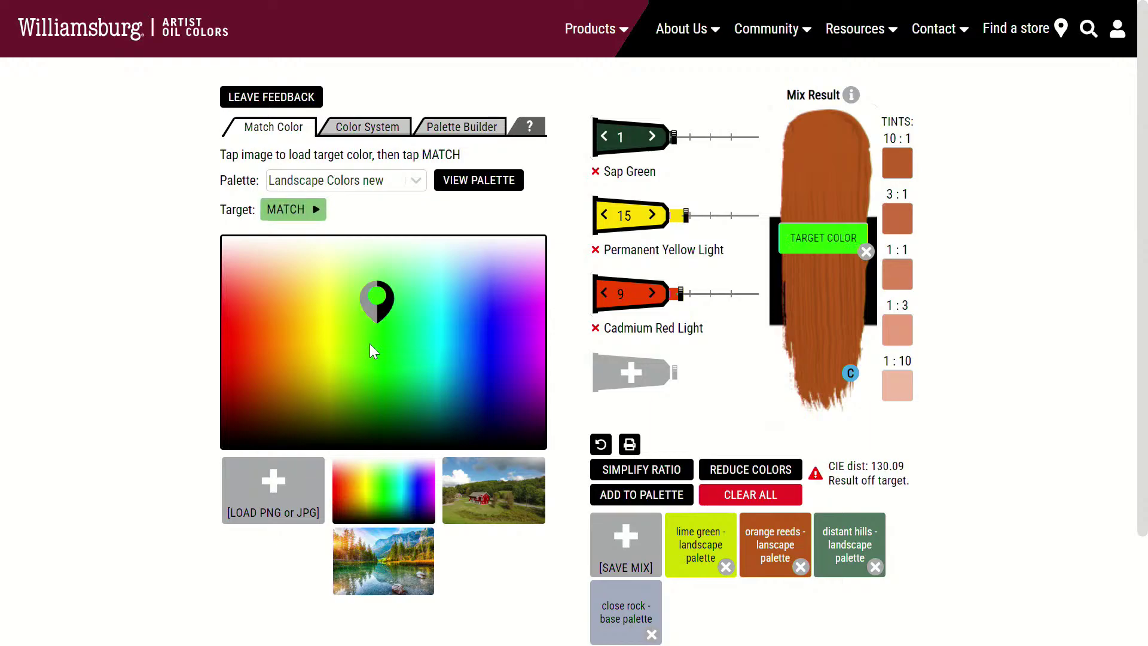
{"action": "left_click", "coordinate": [295, 354]}
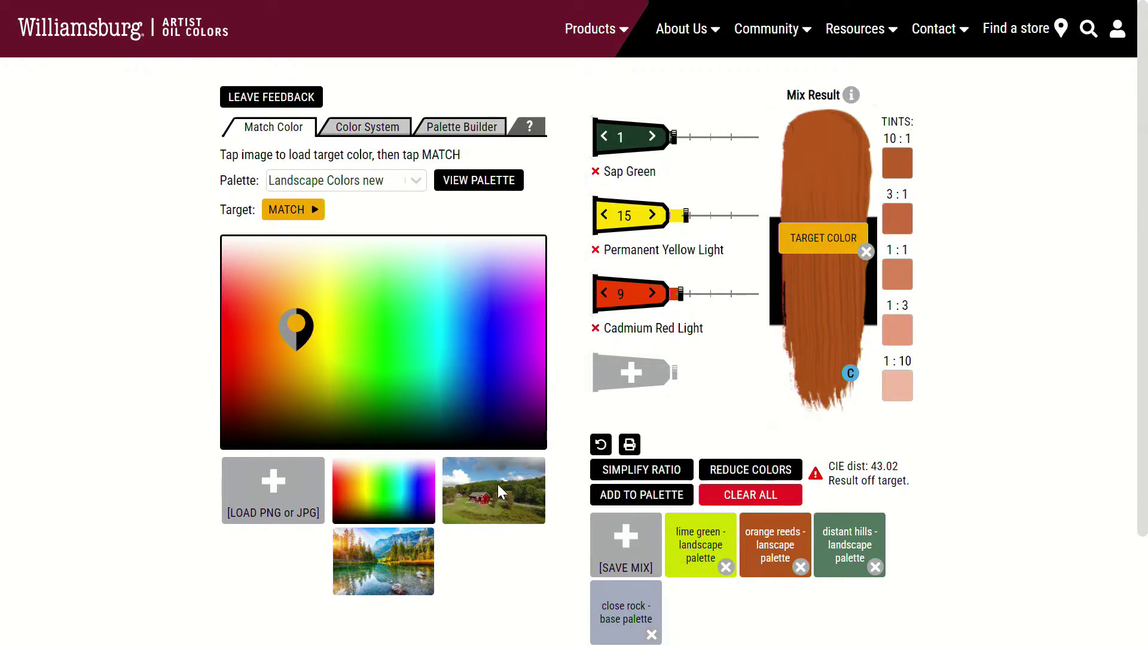
{"action": "left_click", "coordinate": [383, 353]}
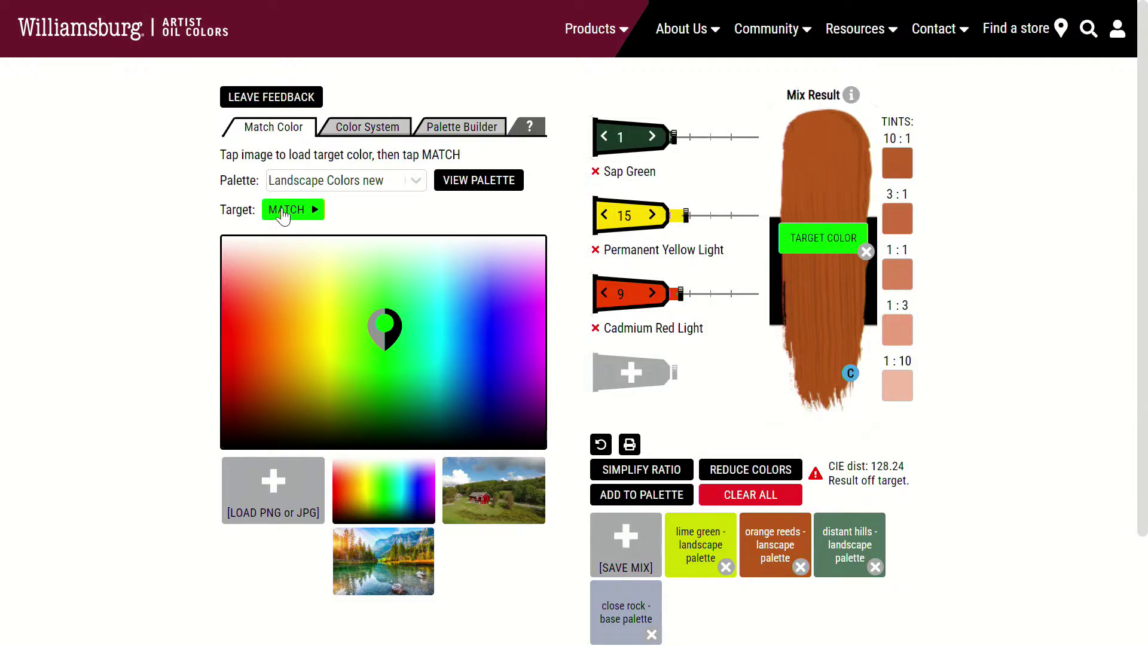
Step: Match the lawn green in the red barn photo with the Landscape Colors new palette and again with the Landscape Colors Set
{"action": "left_click", "coordinate": [488, 485]}
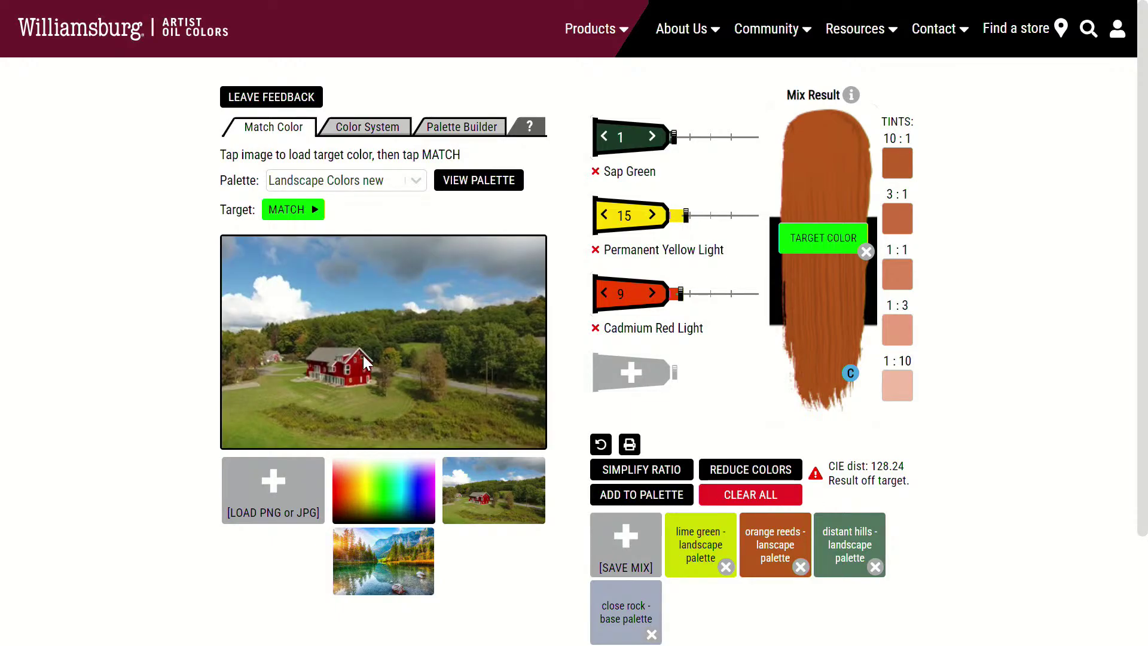
{"action": "left_click", "coordinate": [333, 408]}
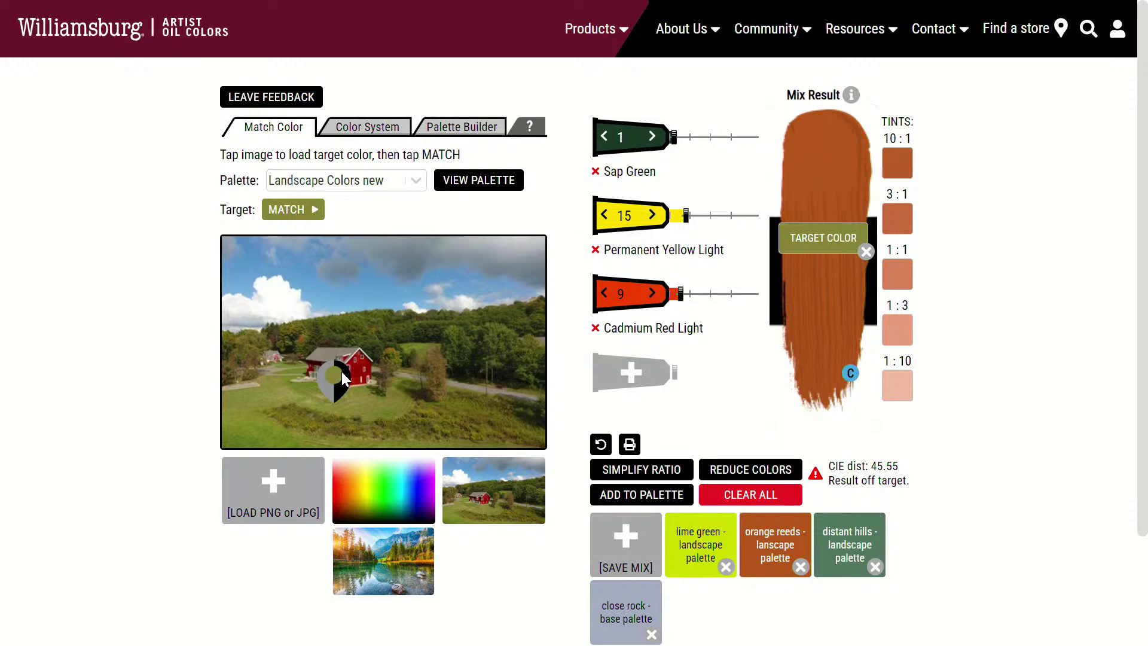
{"action": "left_click", "coordinate": [289, 212]}
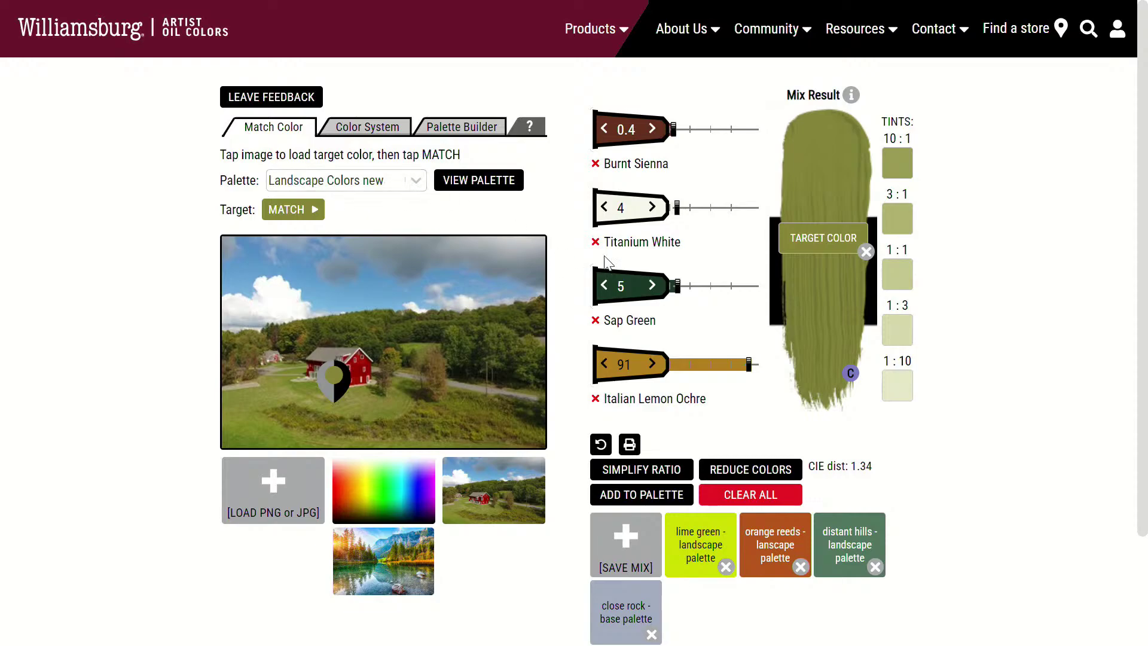
{"action": "left_click", "coordinate": [412, 182]}
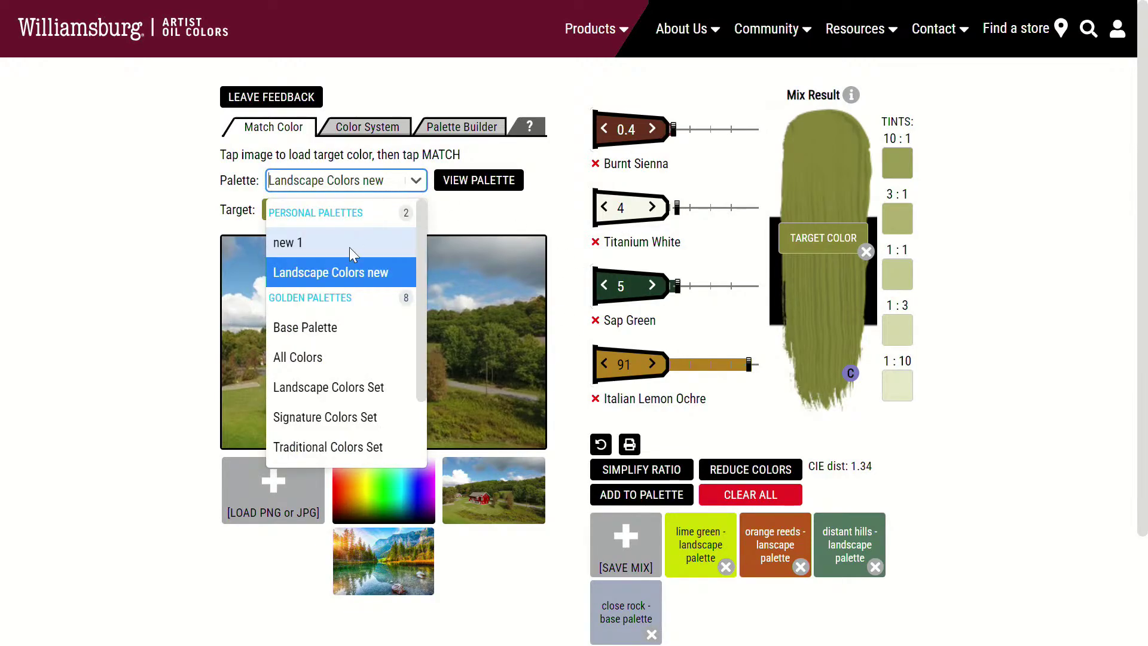
{"action": "left_click", "coordinate": [304, 386]}
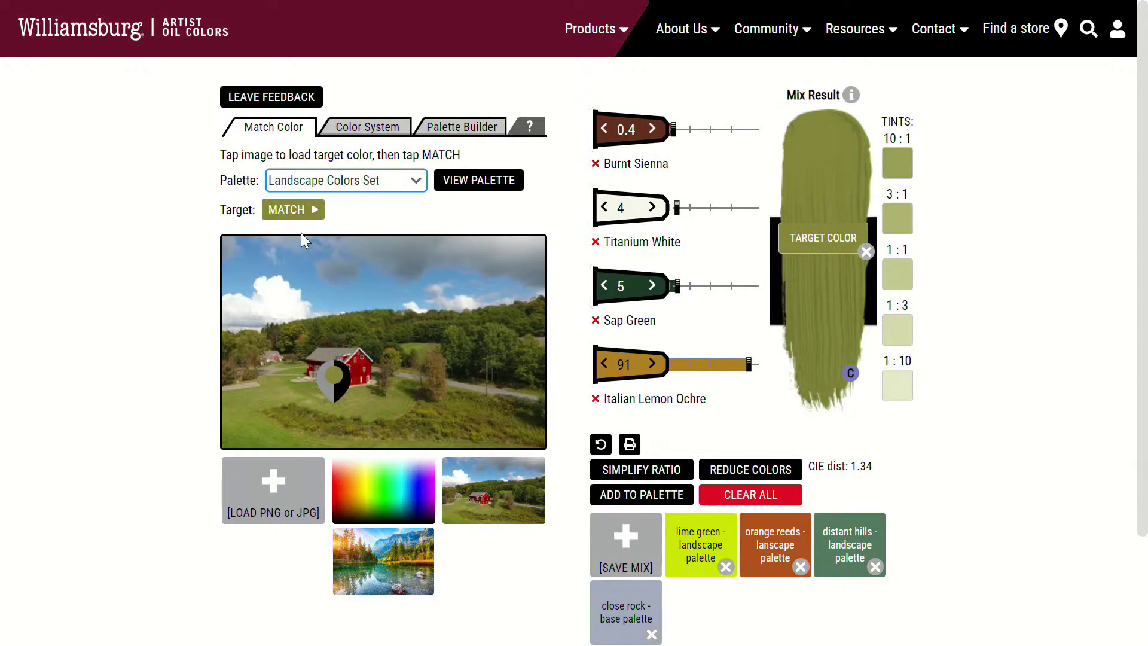
{"action": "left_click", "coordinate": [296, 215]}
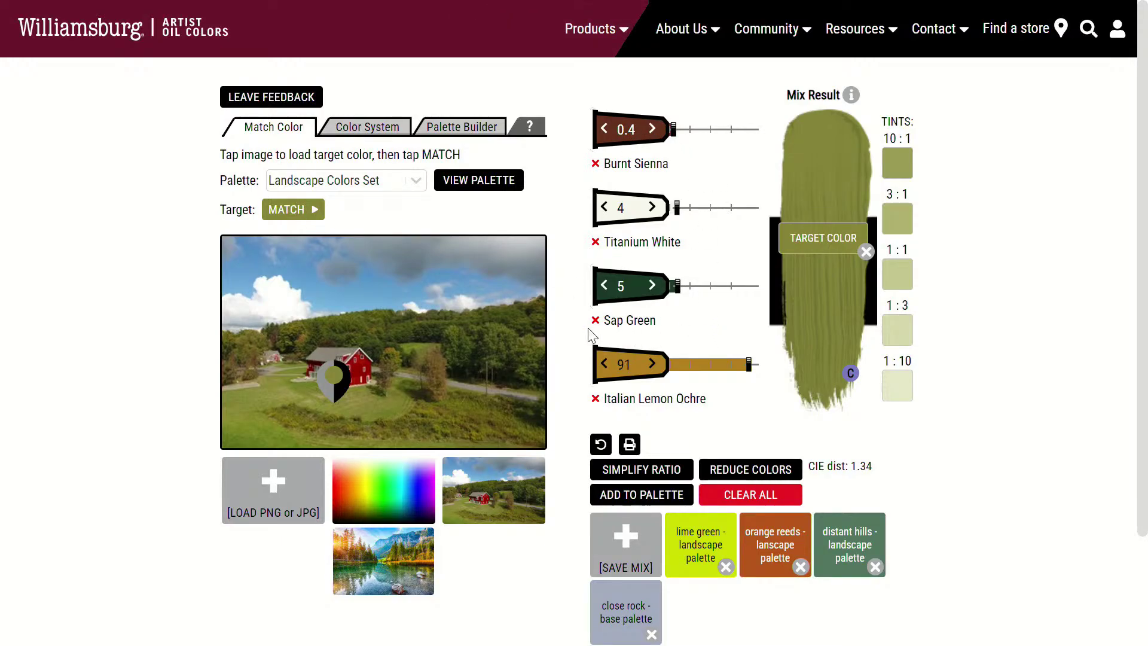
Step: Match the blue sky in the barn photo with the Landscape Colors Set and again with the personal palette new 1
{"action": "left_click", "coordinate": [323, 290]}
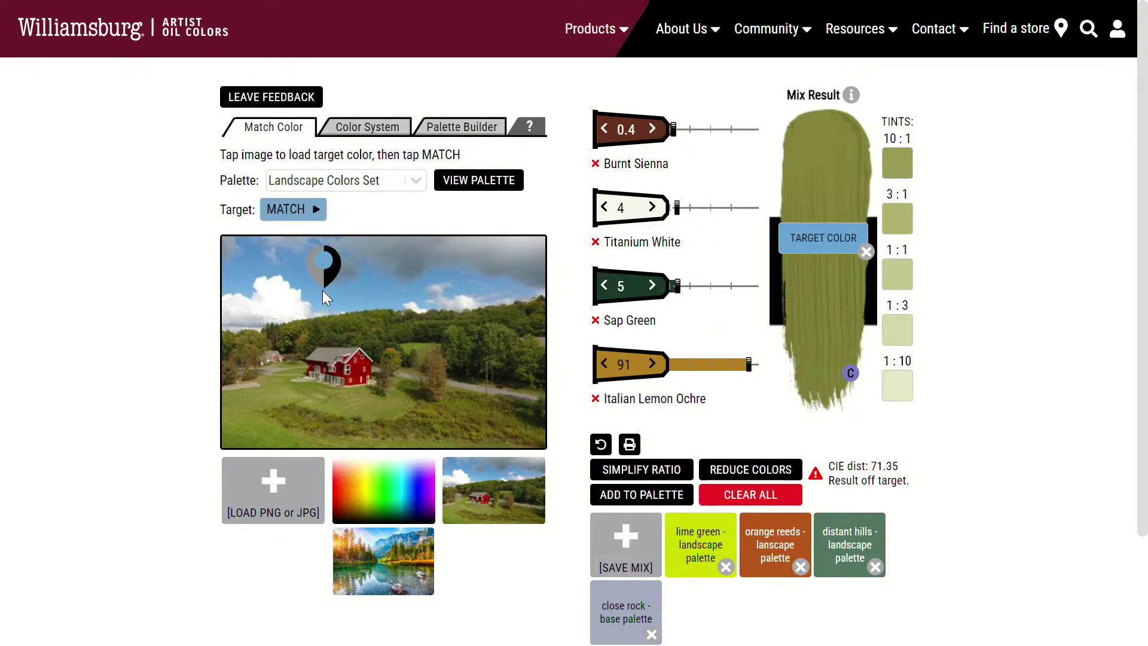
{"action": "left_click", "coordinate": [288, 211]}
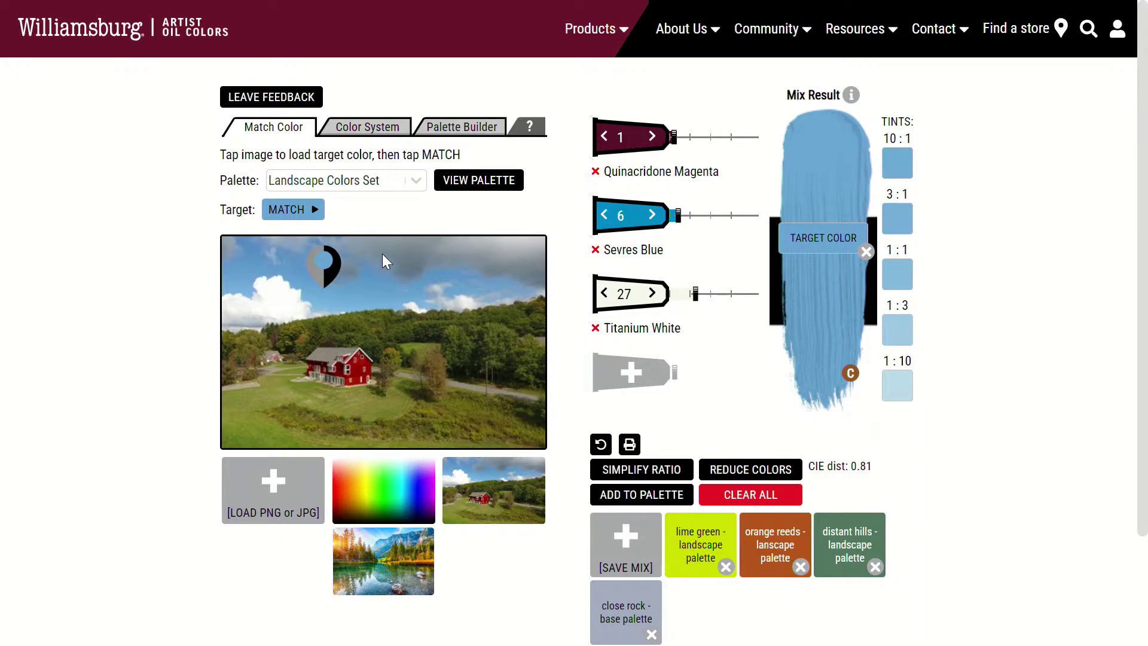
{"action": "left_click", "coordinate": [418, 180]}
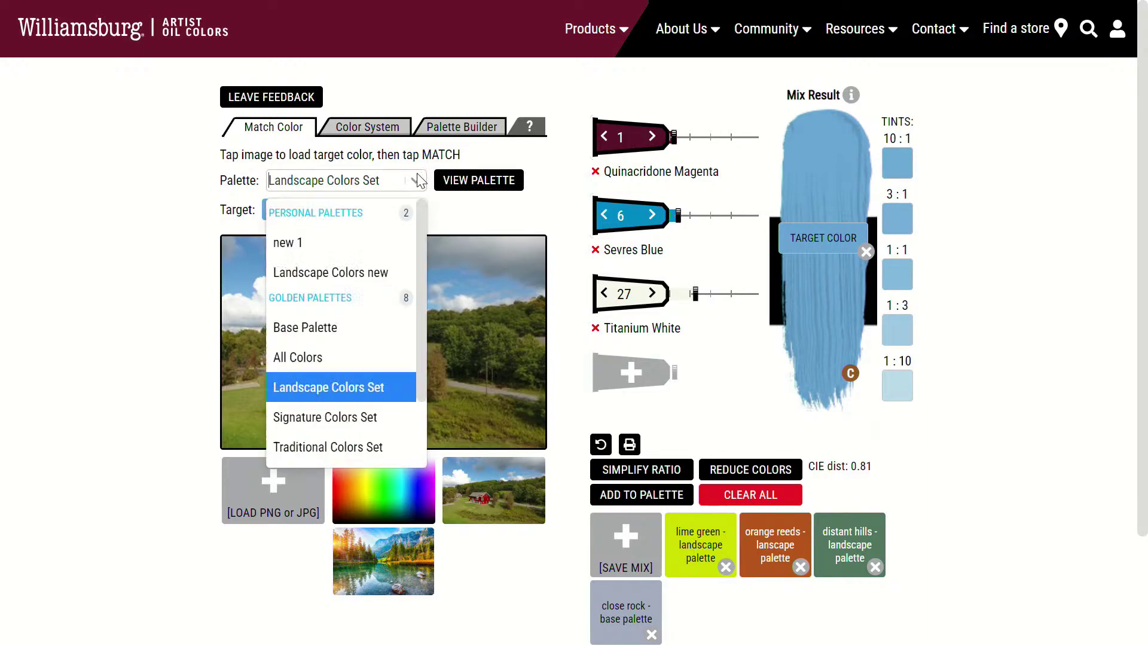
{"action": "left_click", "coordinate": [299, 243]}
{"action": "left_click", "coordinate": [295, 215]}
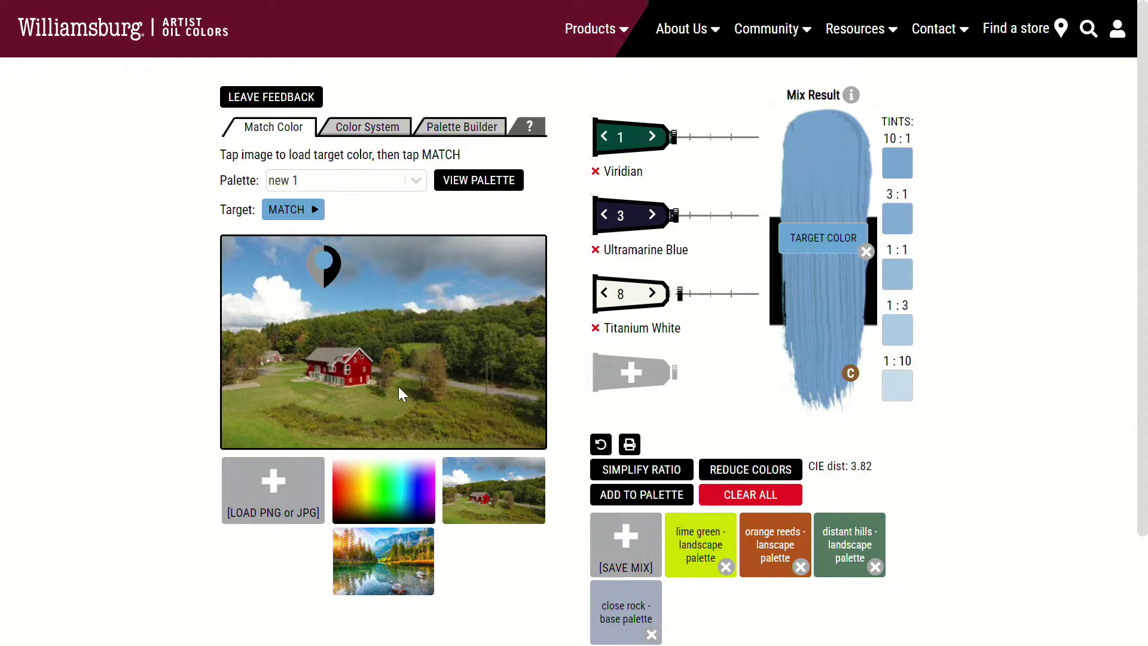
Step: Upload the image file "landscape" from the Desktop's image folder and show the mountain lake picture for matching
{"action": "left_click", "coordinate": [273, 483]}
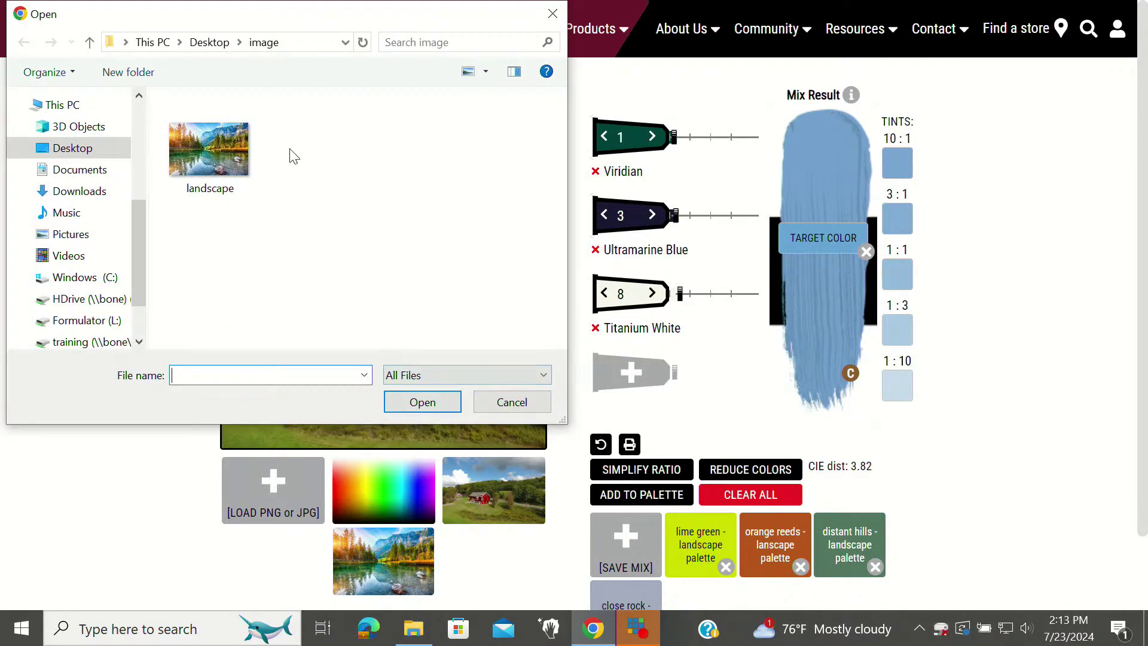
{"action": "left_click", "coordinate": [188, 142]}
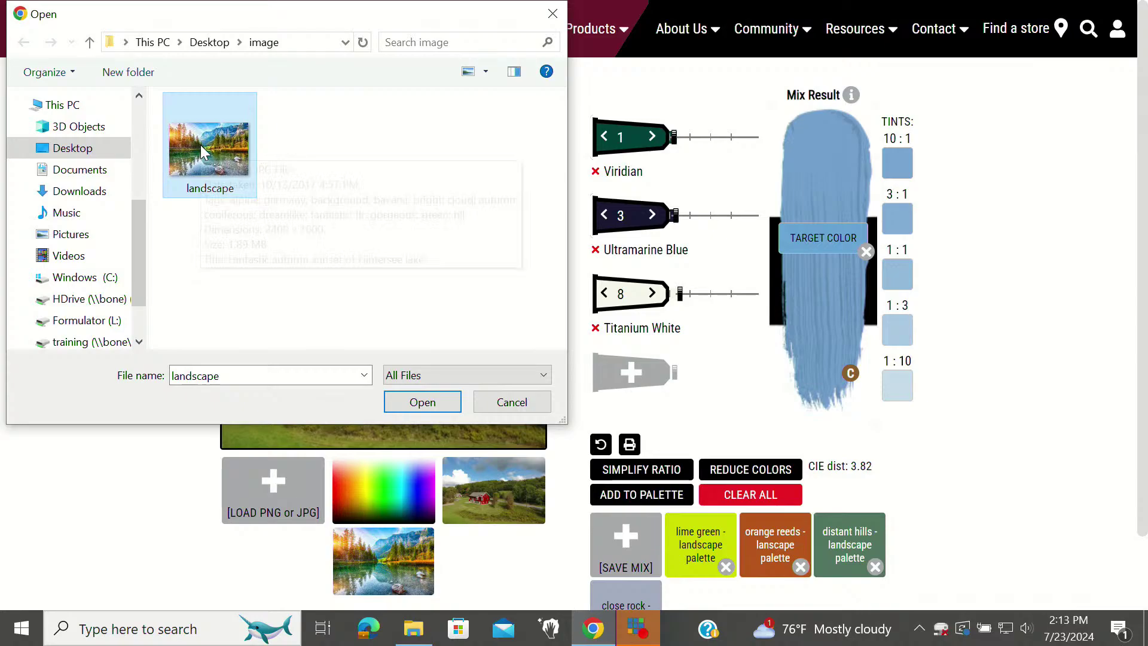
{"action": "left_click", "coordinate": [409, 401]}
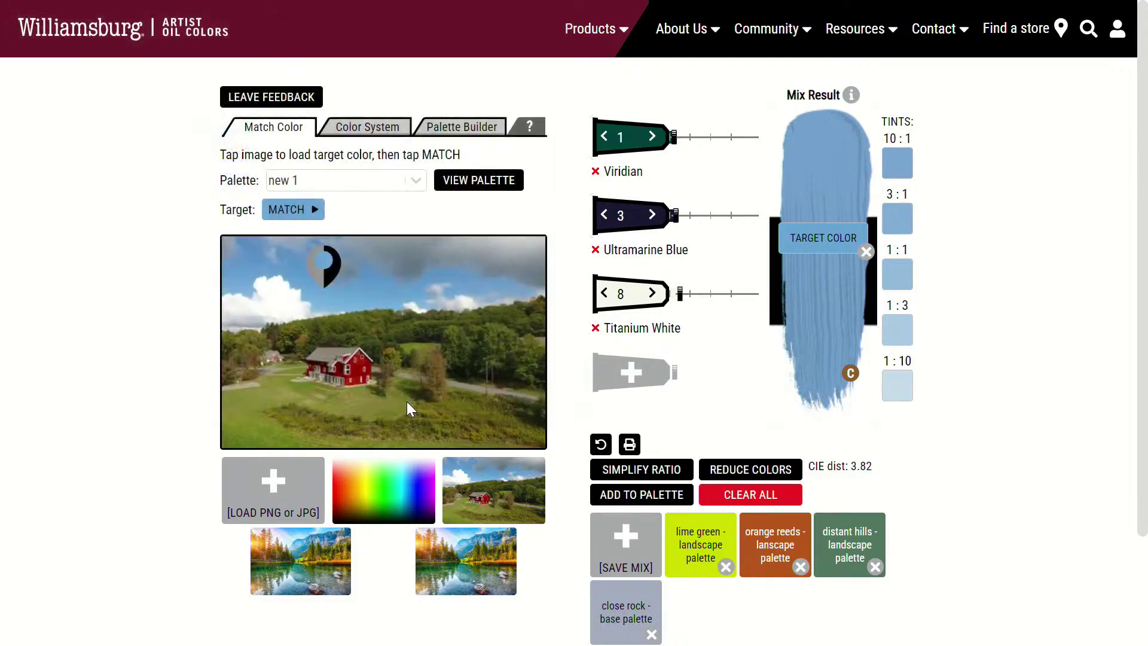
{"action": "left_click", "coordinate": [299, 558]}
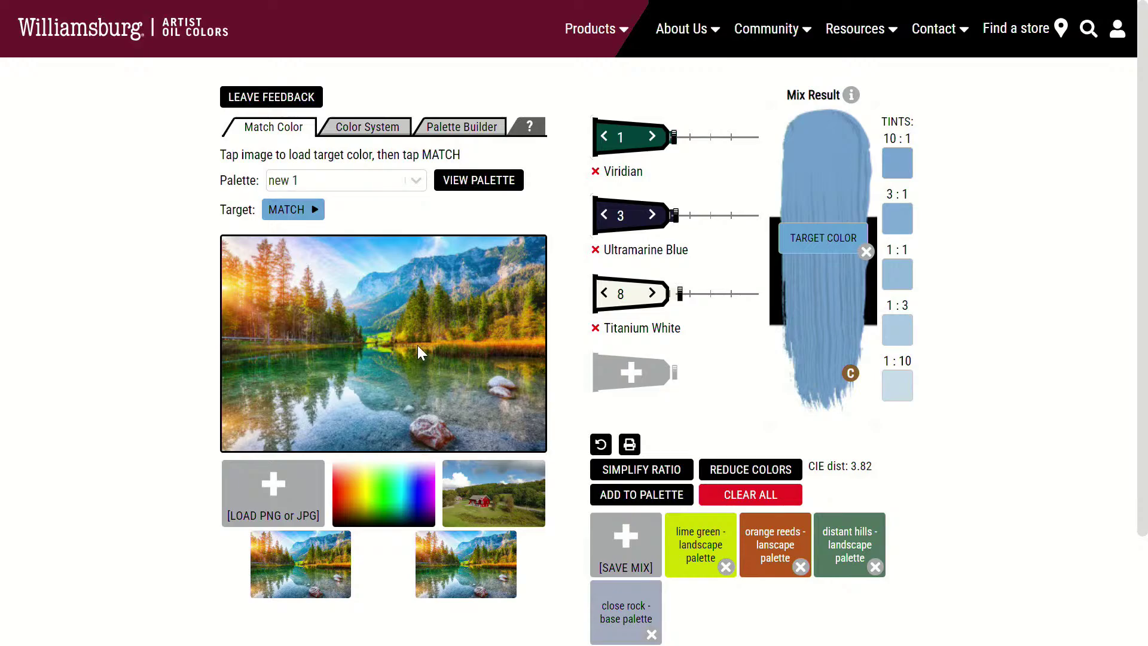
Step: Match the lake's teal water and a dark brown spot by the far shore with the new 1 palette
{"action": "left_click", "coordinate": [376, 364]}
{"action": "left_click", "coordinate": [285, 211]}
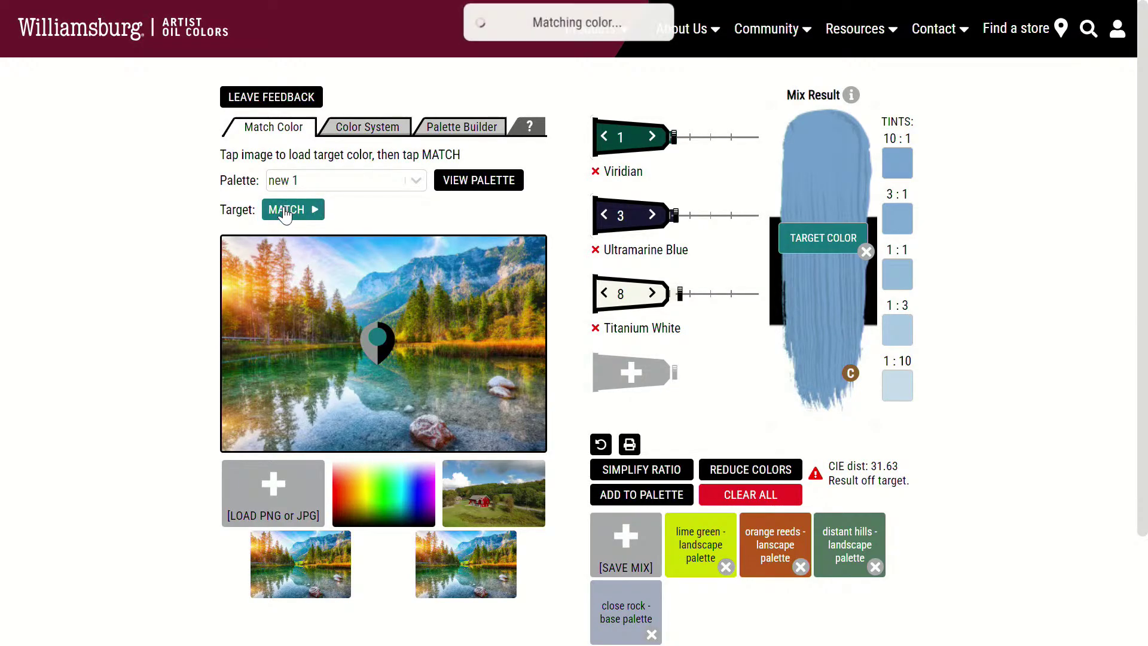
{"action": "left_click", "coordinate": [464, 357]}
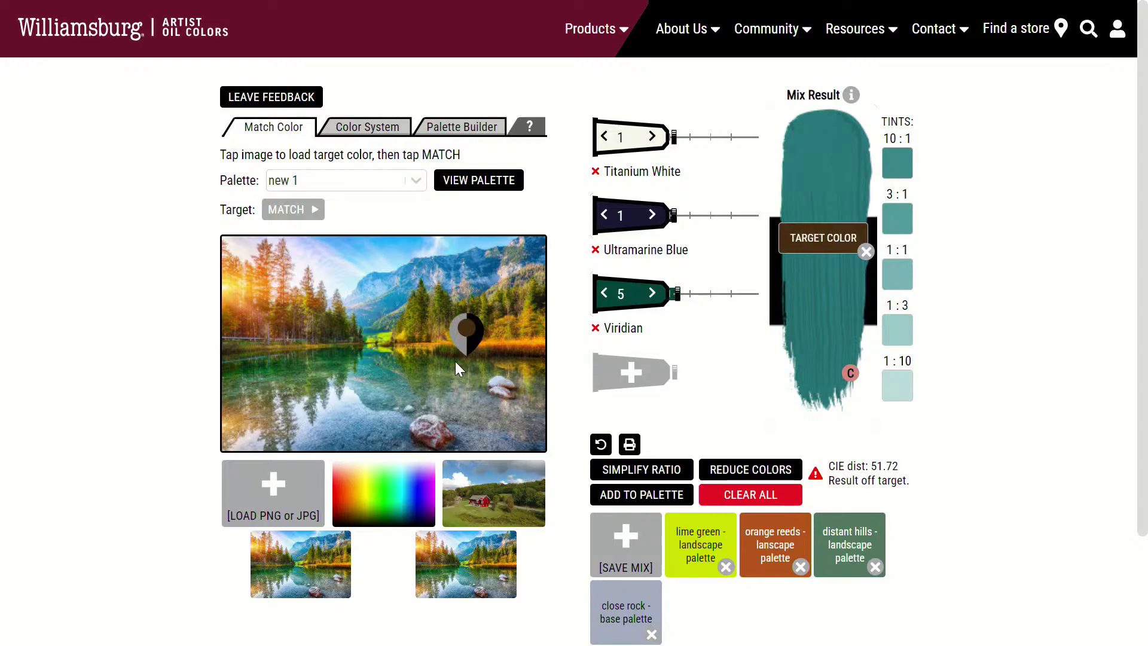
{"action": "left_click", "coordinate": [284, 212]}
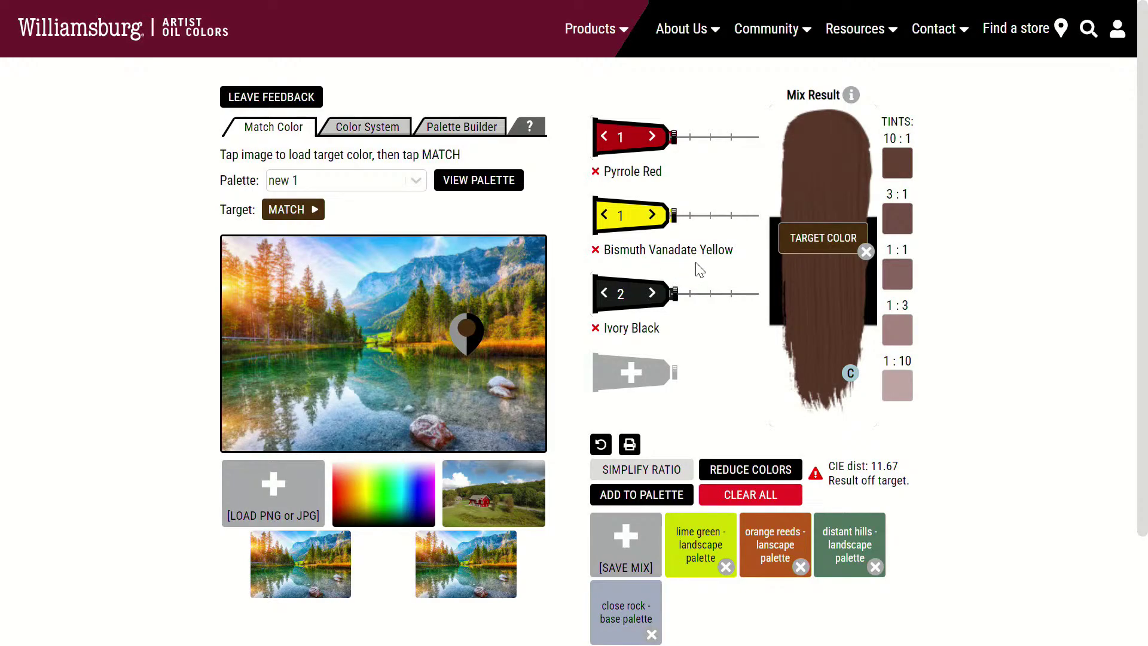
Step: Increase Bismuth Vanadate Yellow in the brown mix to 10 parts
{"action": "left_click", "coordinate": [654, 217]}
{"action": "left_click", "coordinate": [654, 218]}
{"action": "left_click", "coordinate": [654, 218]}
{"action": "left_click", "coordinate": [654, 218]}
{"action": "left_click", "coordinate": [655, 217]}
{"action": "left_click", "coordinate": [654, 218]}
{"action": "left_click", "coordinate": [654, 218]}
{"action": "left_click", "coordinate": [654, 218]}
{"action": "left_click", "coordinate": [654, 218]}
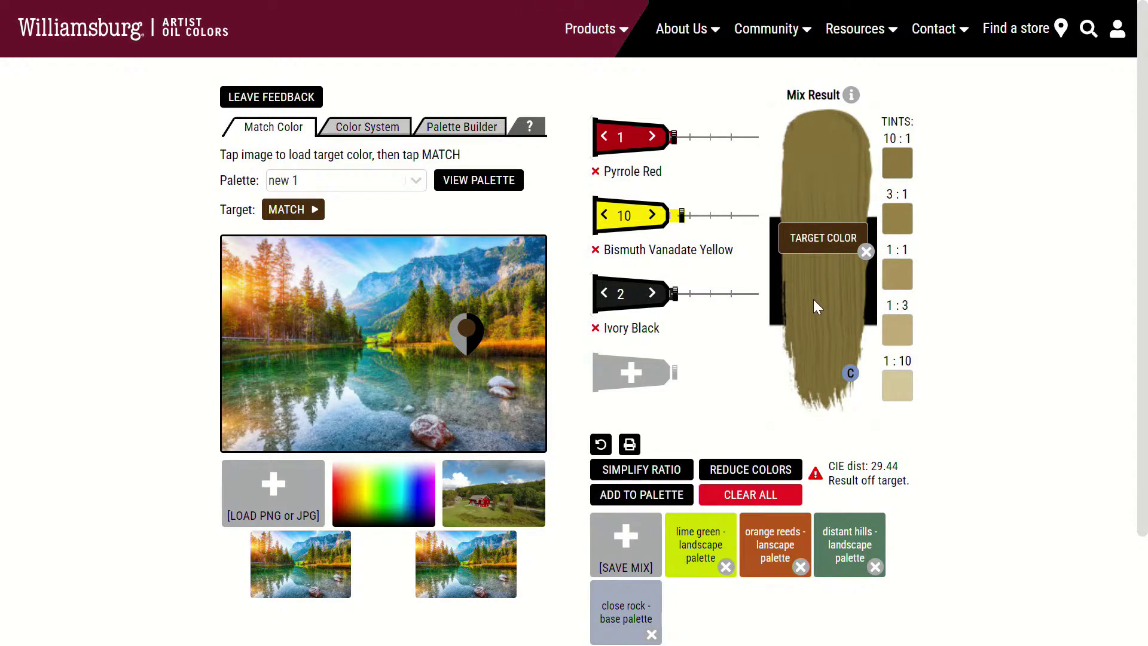
Step: Reduce Bismuth Vanadate Yellow in the mix to 6 parts, and raise its amount to 35 parts
{"action": "left_click", "coordinate": [604, 216]}
{"action": "left_click", "coordinate": [605, 217]}
{"action": "left_click", "coordinate": [604, 217]}
{"action": "left_click", "coordinate": [605, 217]}
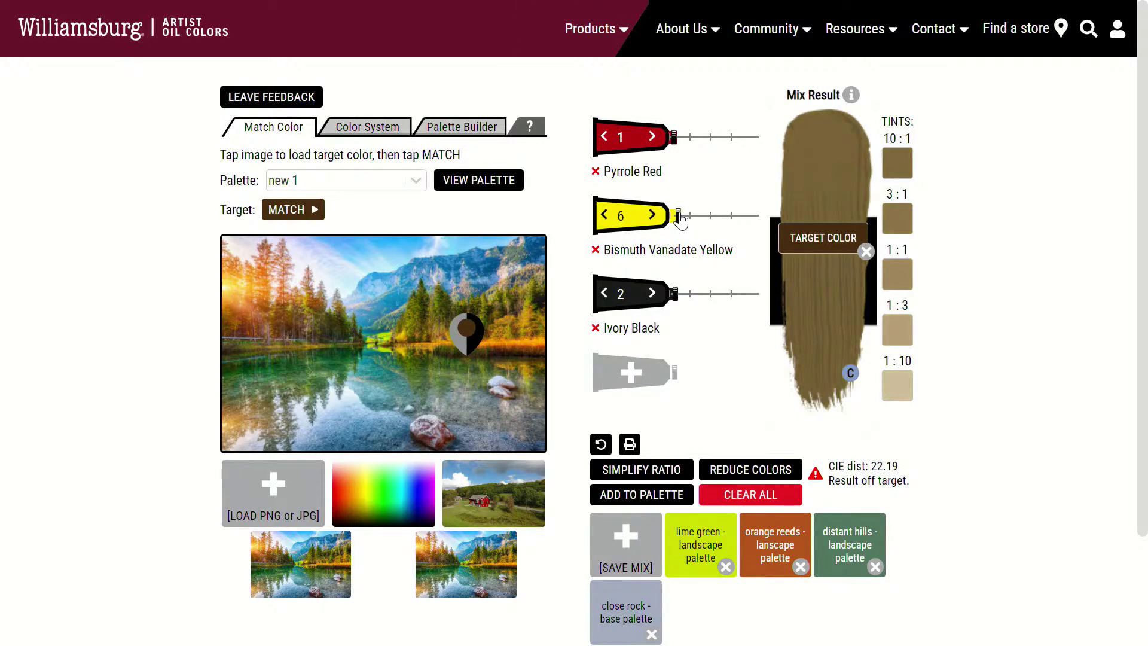
{"action": "mouse_move", "coordinate": [681, 219]}
{"action": "left_mouse_down"}
{"action": "mouse_move", "coordinate": [724, 220]}
{"action": "mouse_move", "coordinate": [688, 220]}
{"action": "mouse_move", "coordinate": [703, 219]}
{"action": "left_mouse_up"}
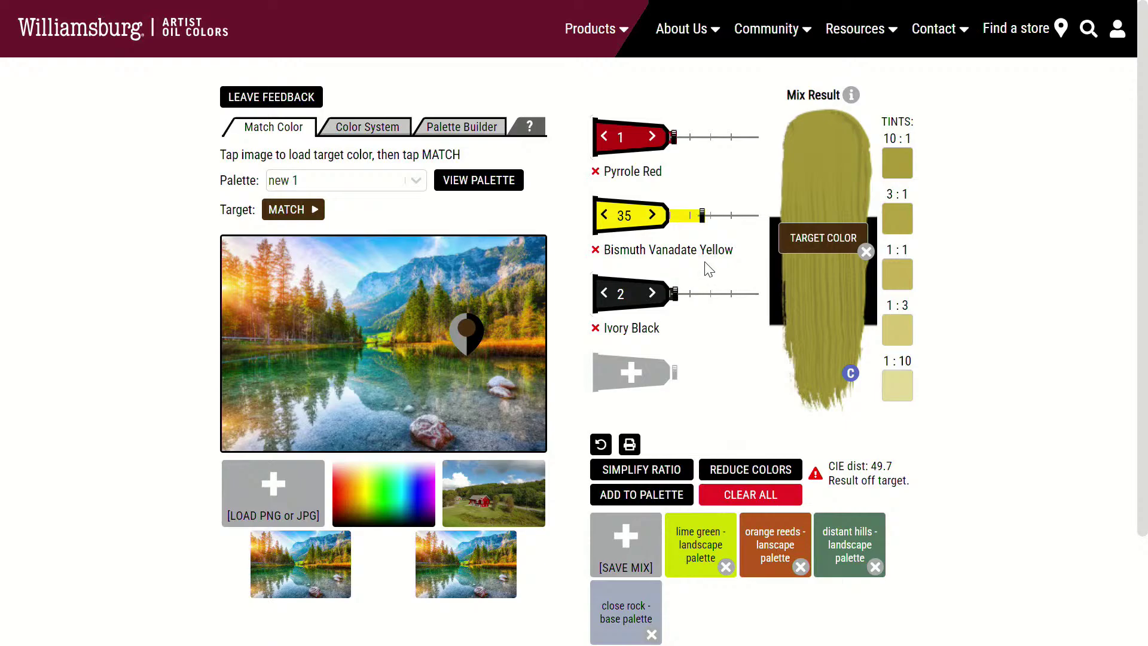
Step: Replace Bismuth Vanadate Yellow in the mix with Viridian from the new 1 palette and set it to 4 parts
{"action": "left_click", "coordinate": [595, 251]}
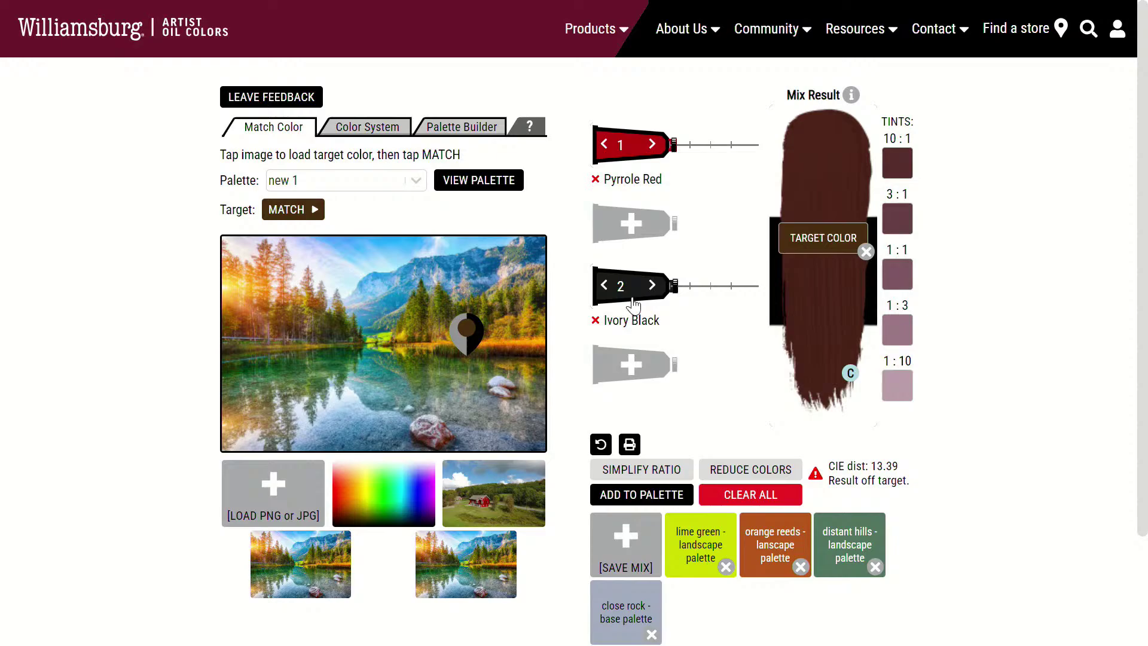
{"action": "left_click", "coordinate": [630, 229]}
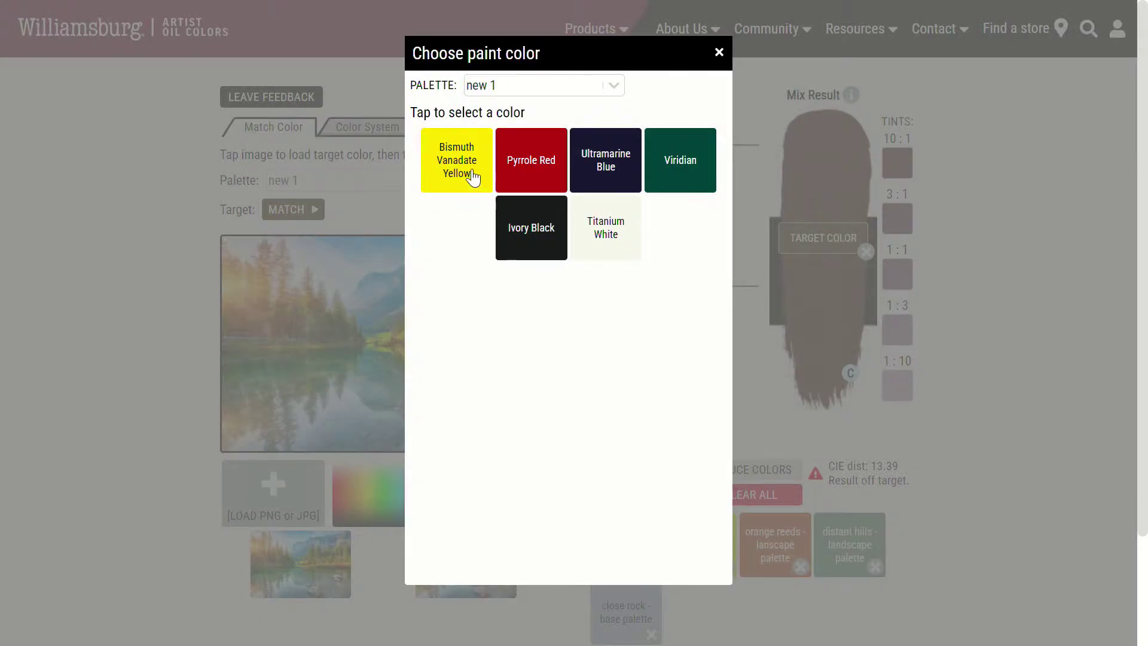
{"action": "left_click", "coordinate": [676, 159]}
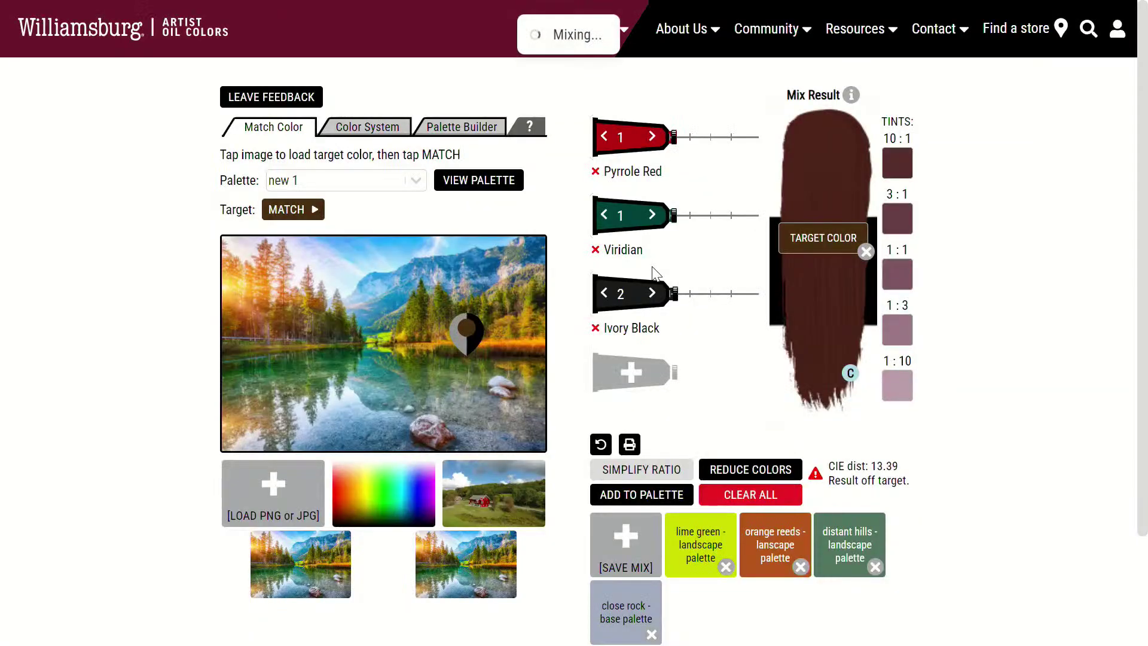
{"action": "left_click", "coordinate": [652, 214]}
{"action": "left_click", "coordinate": [652, 214]}
{"action": "left_click", "coordinate": [652, 214]}
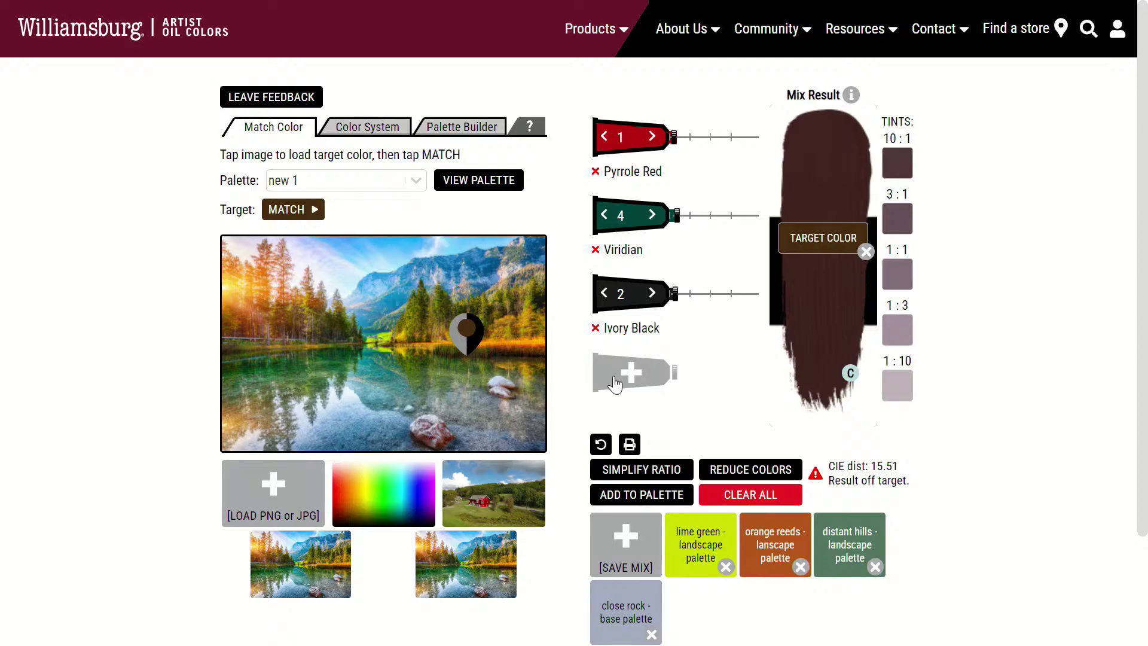
{"action": "left_click", "coordinate": [633, 371]}
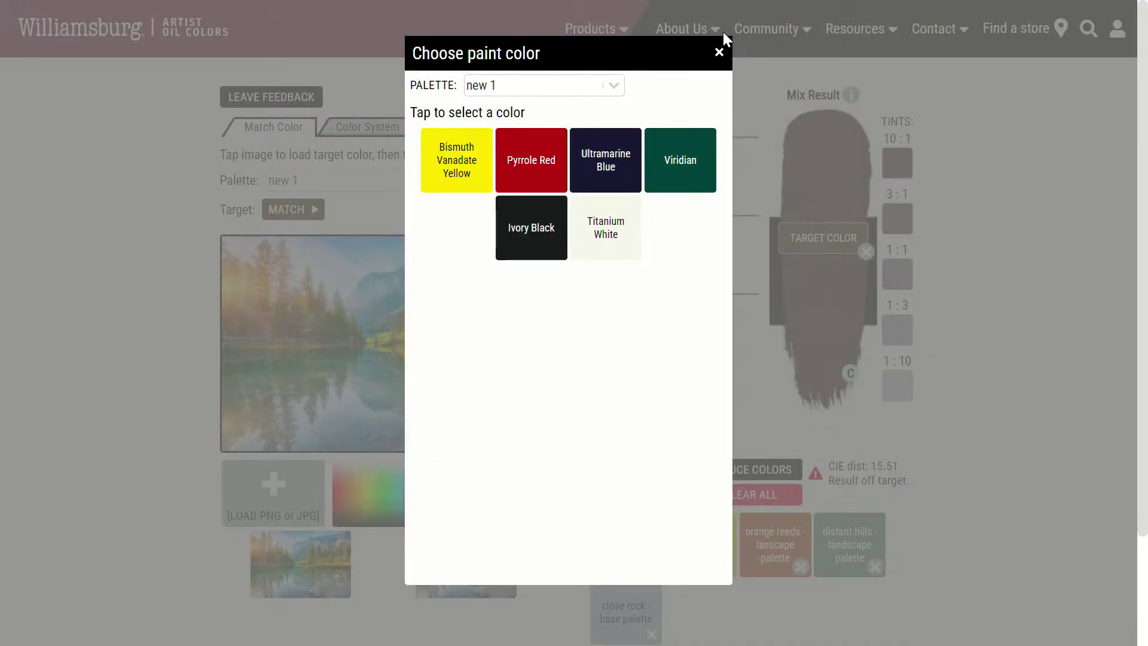
{"action": "left_click", "coordinate": [719, 53]}
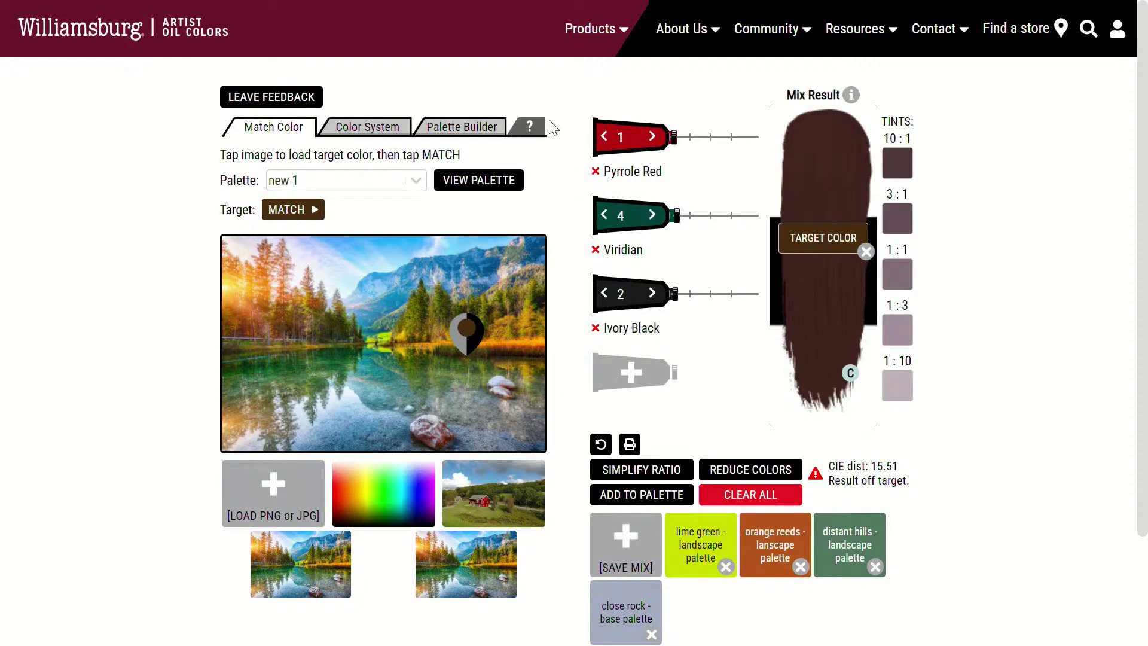
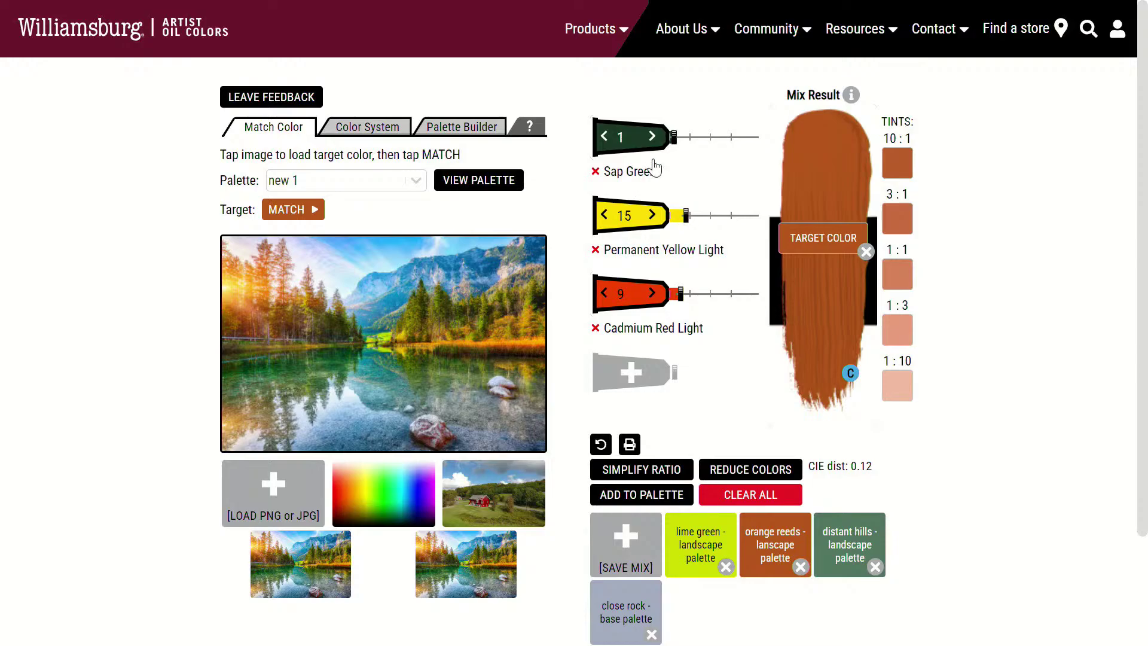
Step: Show the technical details of the orange mix result, including its RGB, CMYK and weight ratio
{"action": "left_click", "coordinate": [851, 97]}
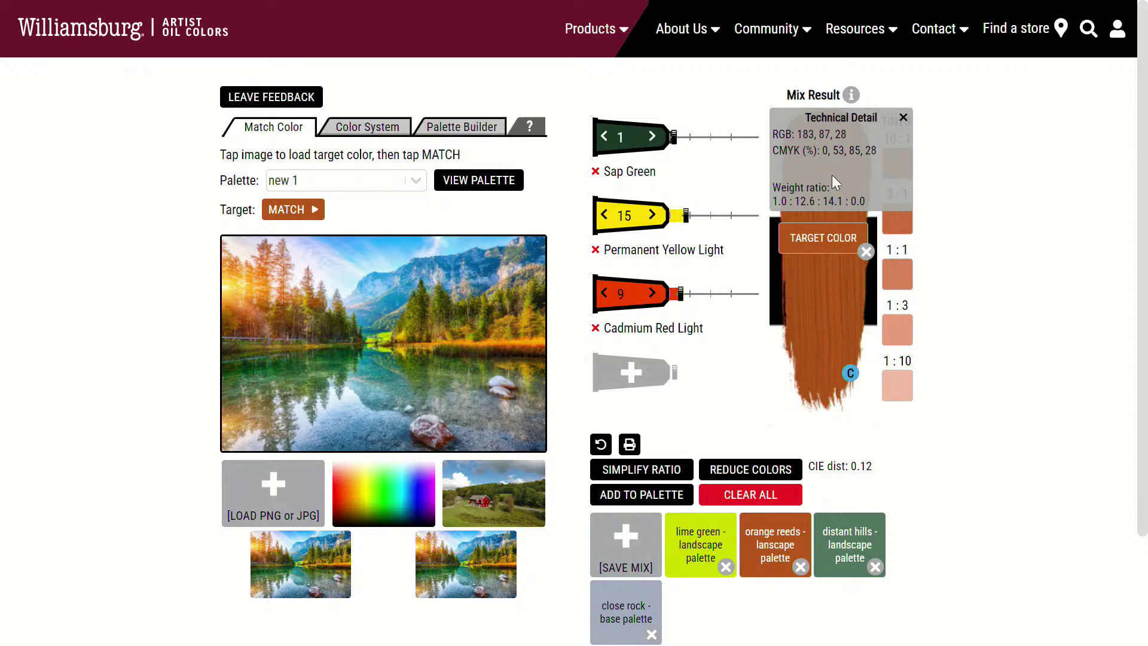
Step: Close the technical details, then switch the orange mix to its complementary color and that blue result to its own complement
{"action": "left_click", "coordinate": [852, 97]}
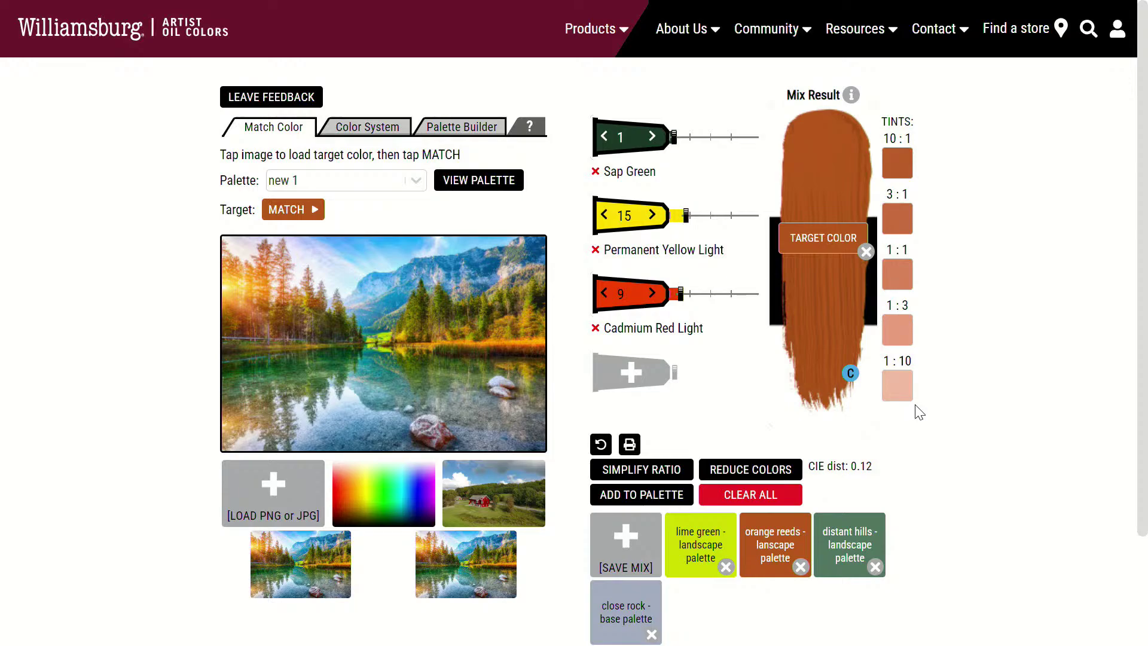
{"action": "left_click", "coordinate": [850, 375]}
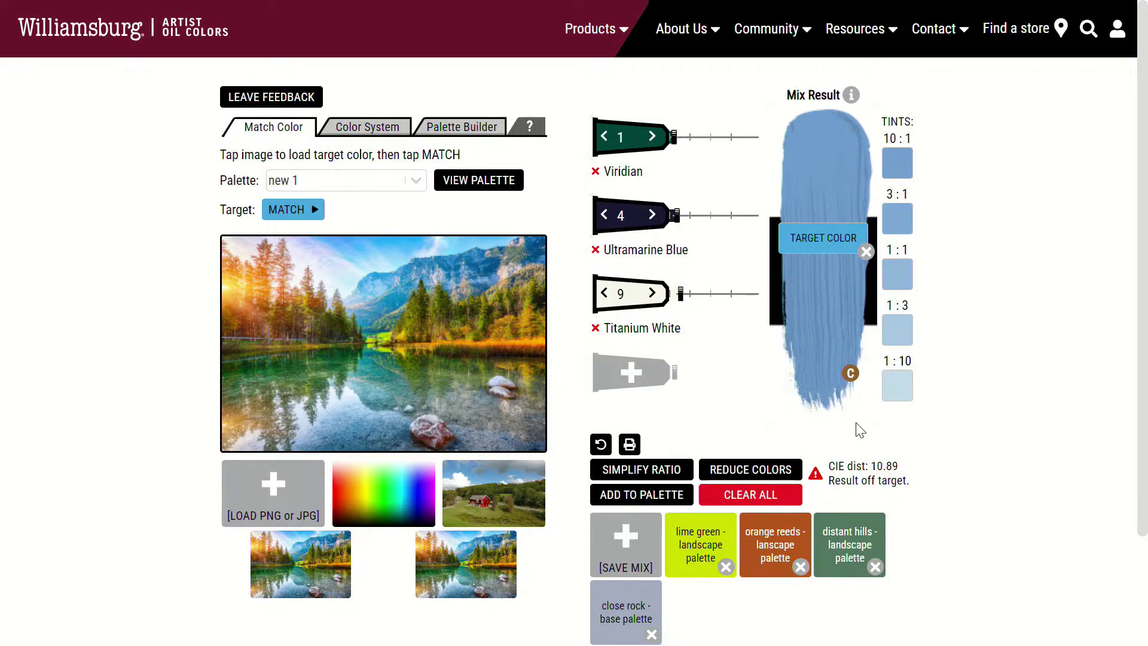
{"action": "left_click", "coordinate": [851, 375]}
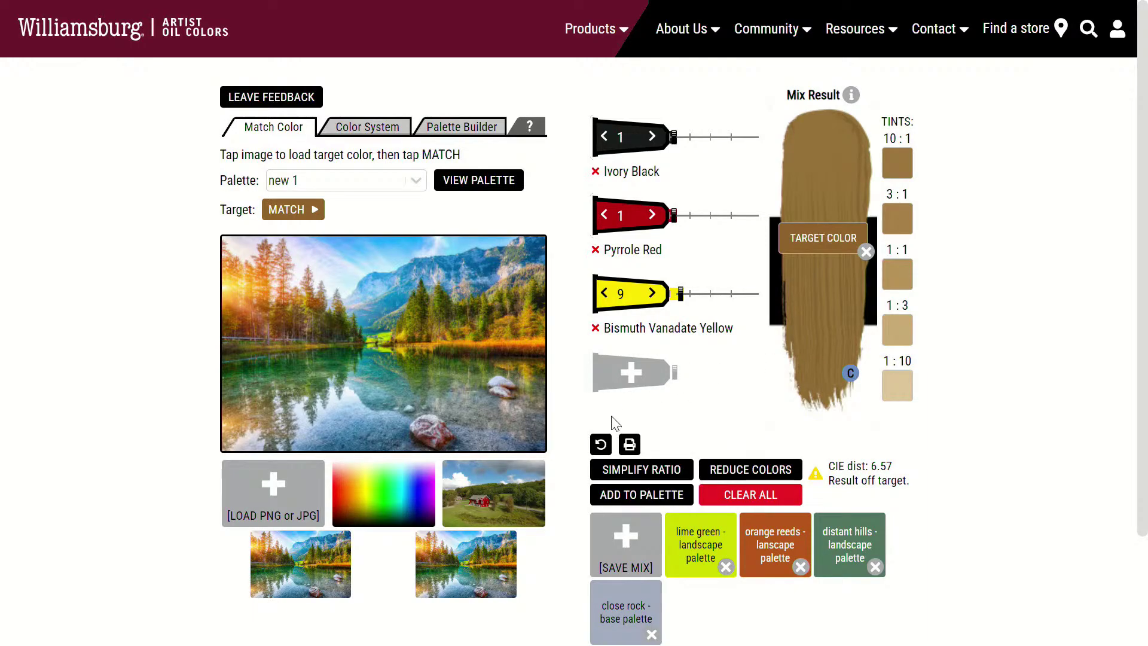
Step: Undo both complementary color changes to restore the mix of Sap Green, Permanent Yellow Light and Cadmium Red Light
{"action": "left_click", "coordinate": [601, 445]}
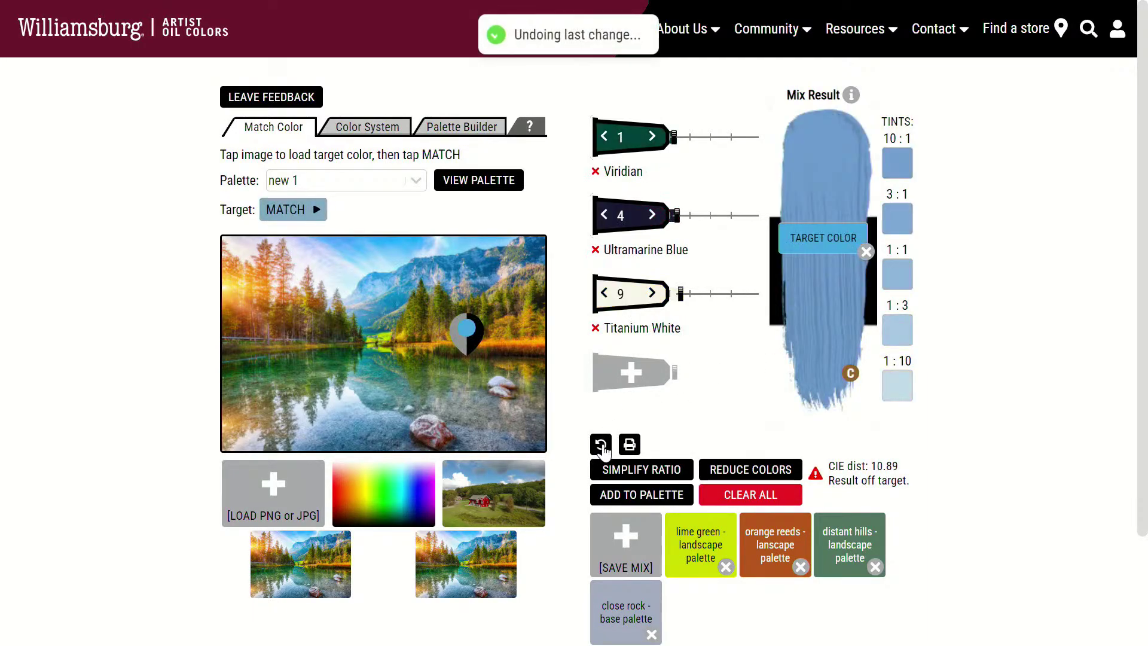
{"action": "left_click", "coordinate": [601, 445]}
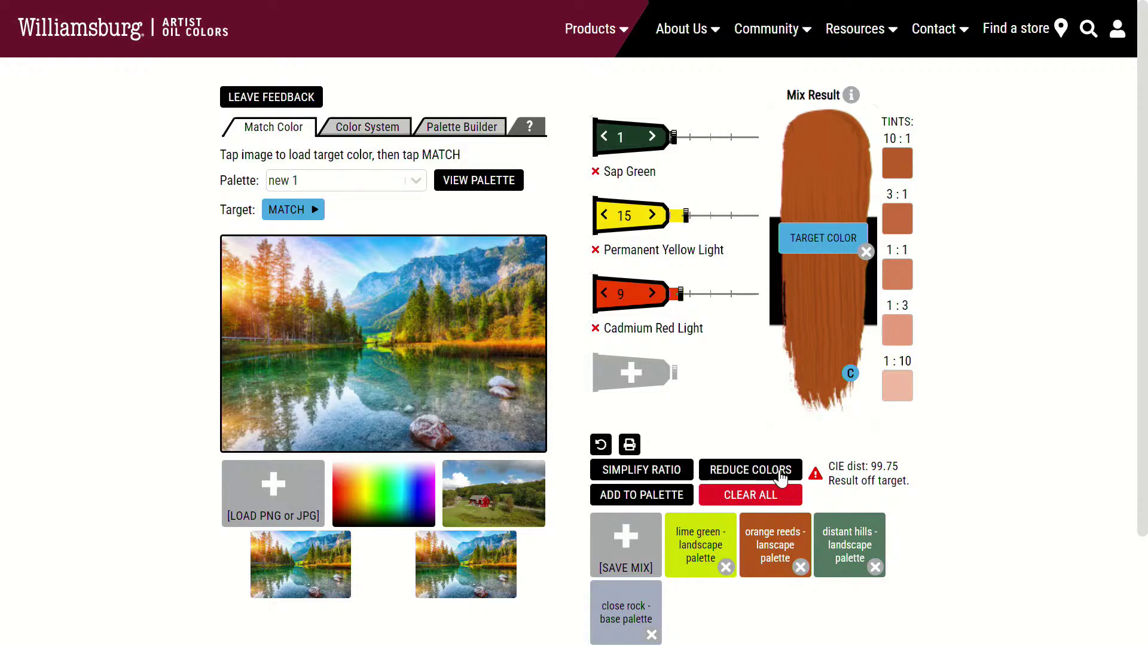
Step: Reduce the number of paints in the orange mix and remove the target color overlay from the mix result
{"action": "left_click", "coordinate": [742, 474]}
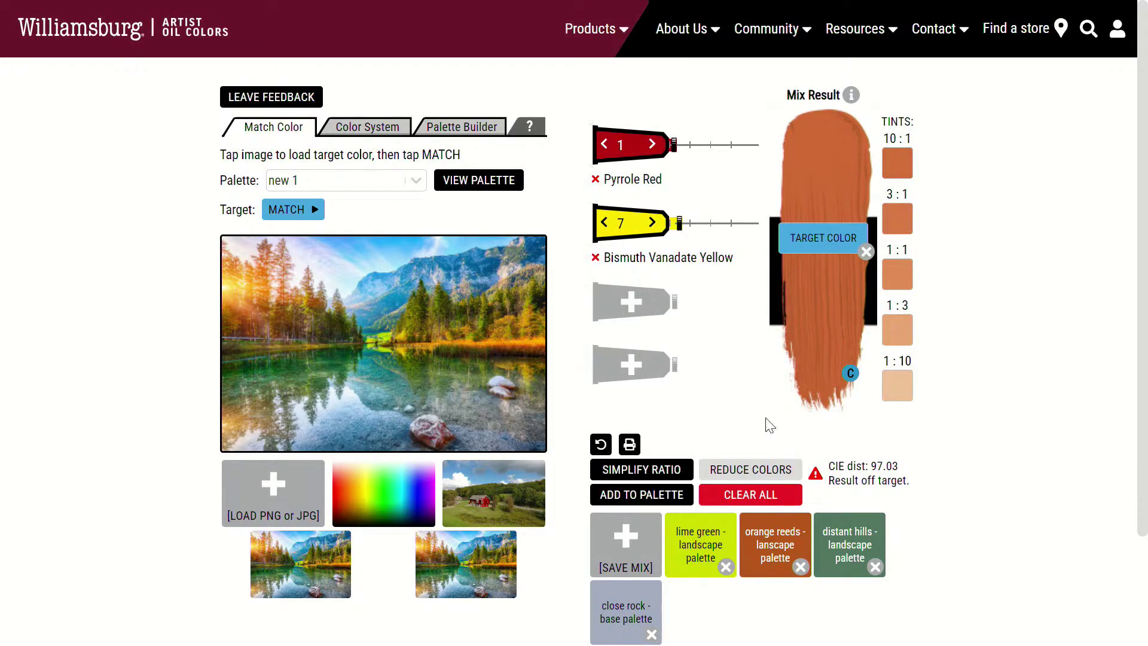
{"action": "left_click", "coordinate": [865, 253]}
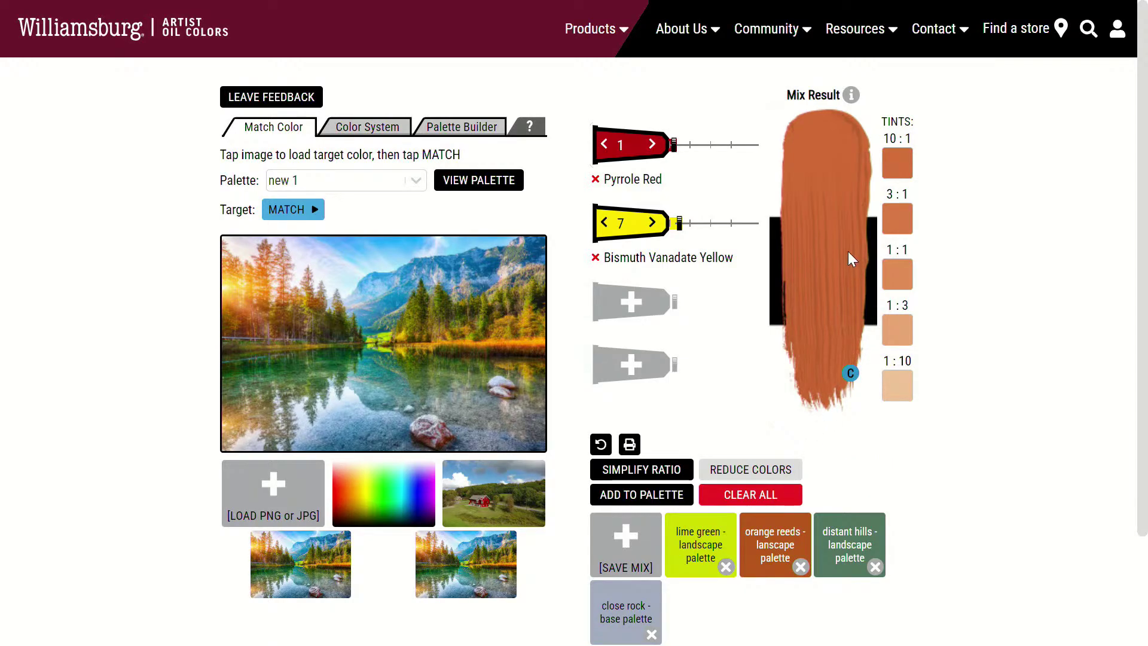
Step: Reload the saved orange reeds mix, try reducing its number of paints, and undo the reduction
{"action": "left_click", "coordinate": [775, 542]}
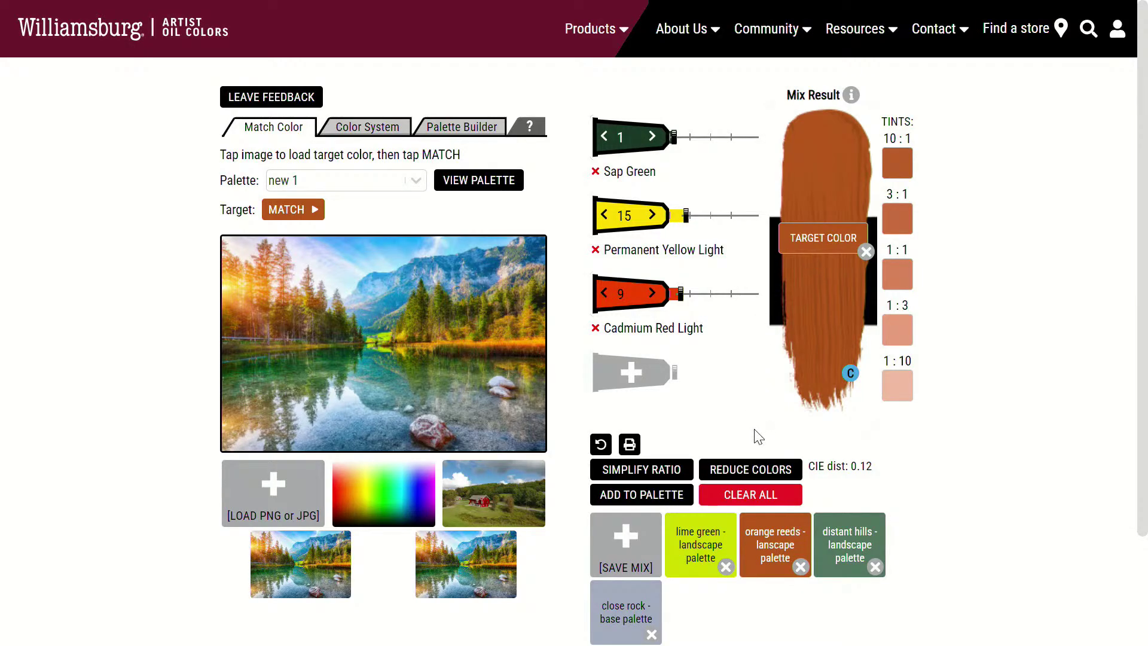
{"action": "left_click", "coordinate": [748, 470]}
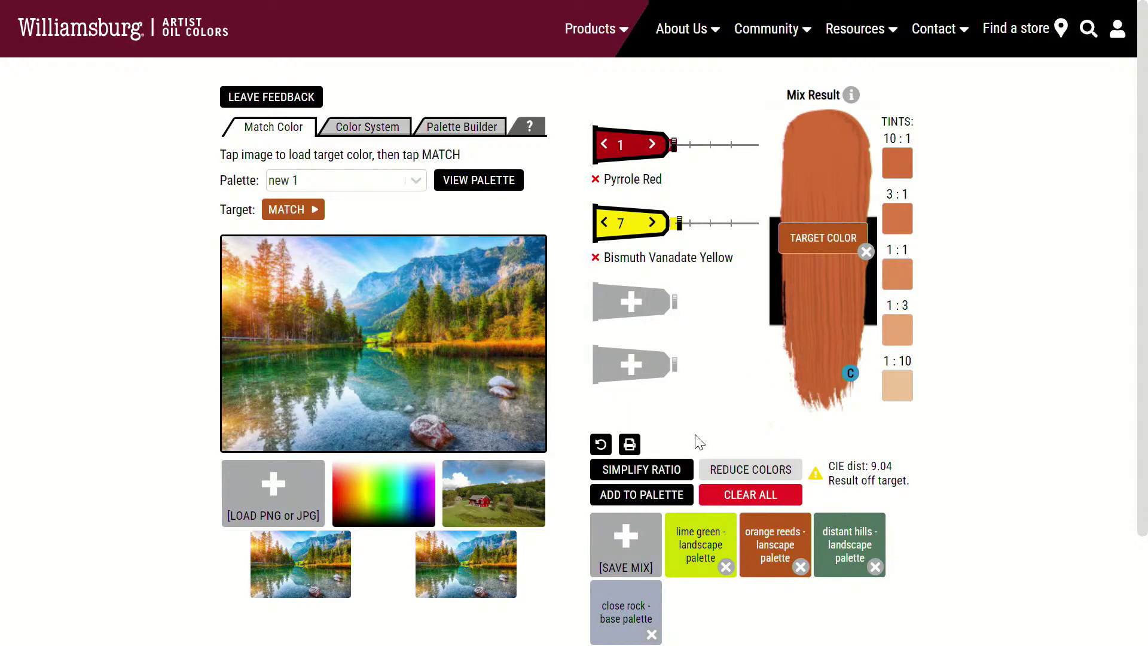
{"action": "left_click", "coordinate": [600, 448]}
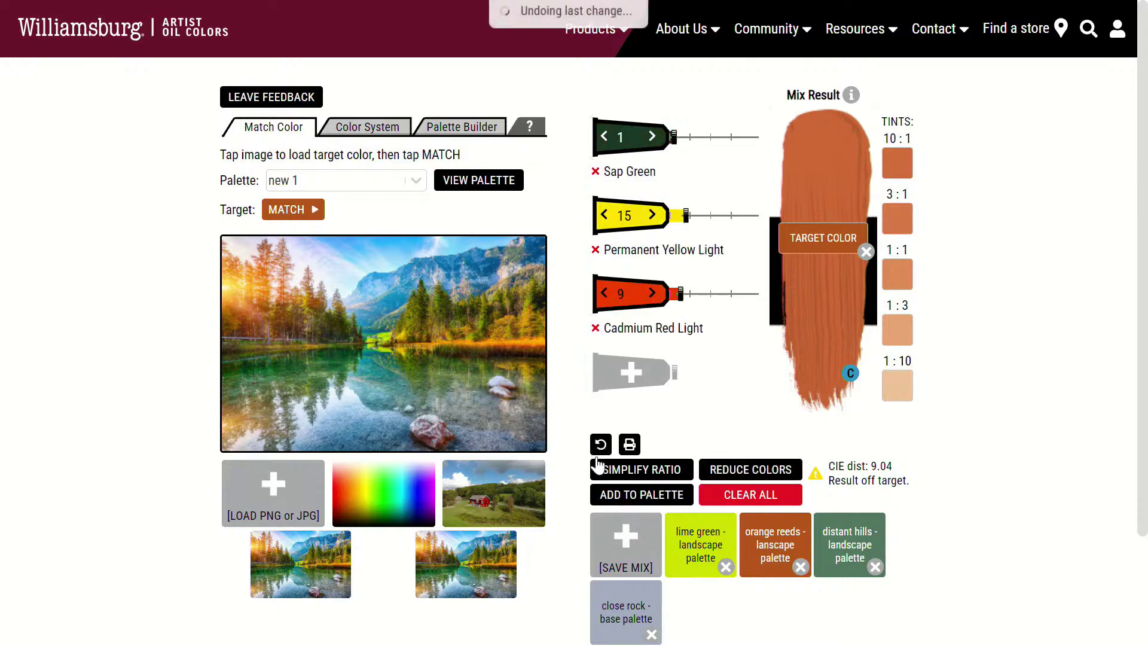
Step: Simplify the orange mix's ratio repeatedly down to 1 part Sap Green, 3 parts Permanent Yellow Light and 1 part Cadmium Red Light
{"action": "left_click", "coordinate": [636, 473]}
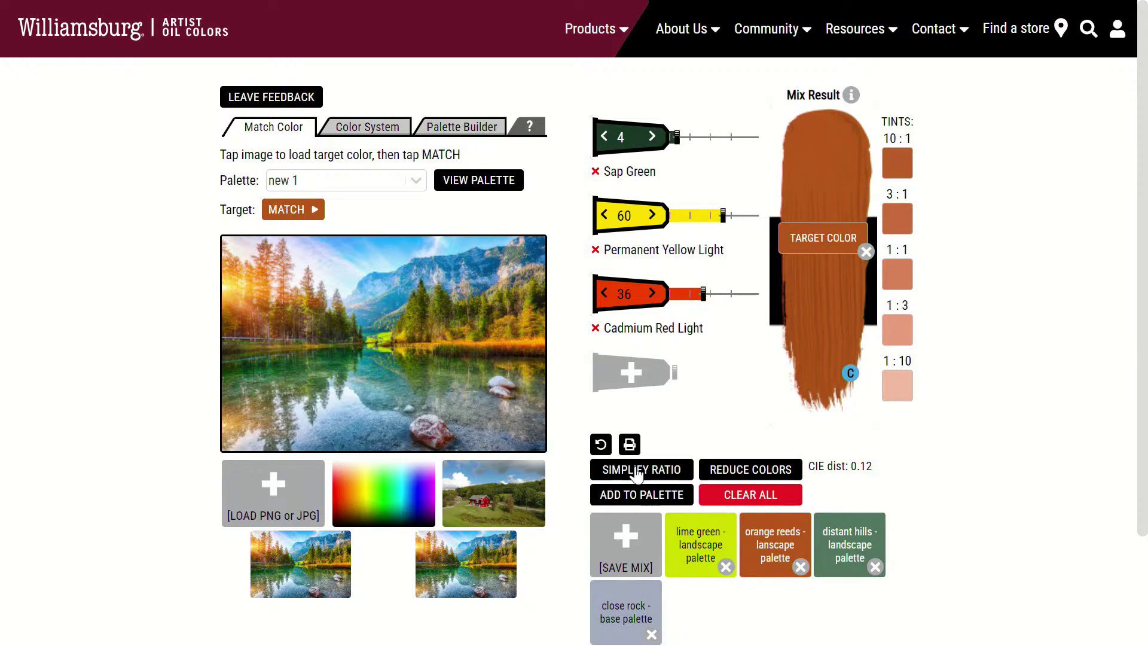
{"action": "left_click", "coordinate": [639, 470]}
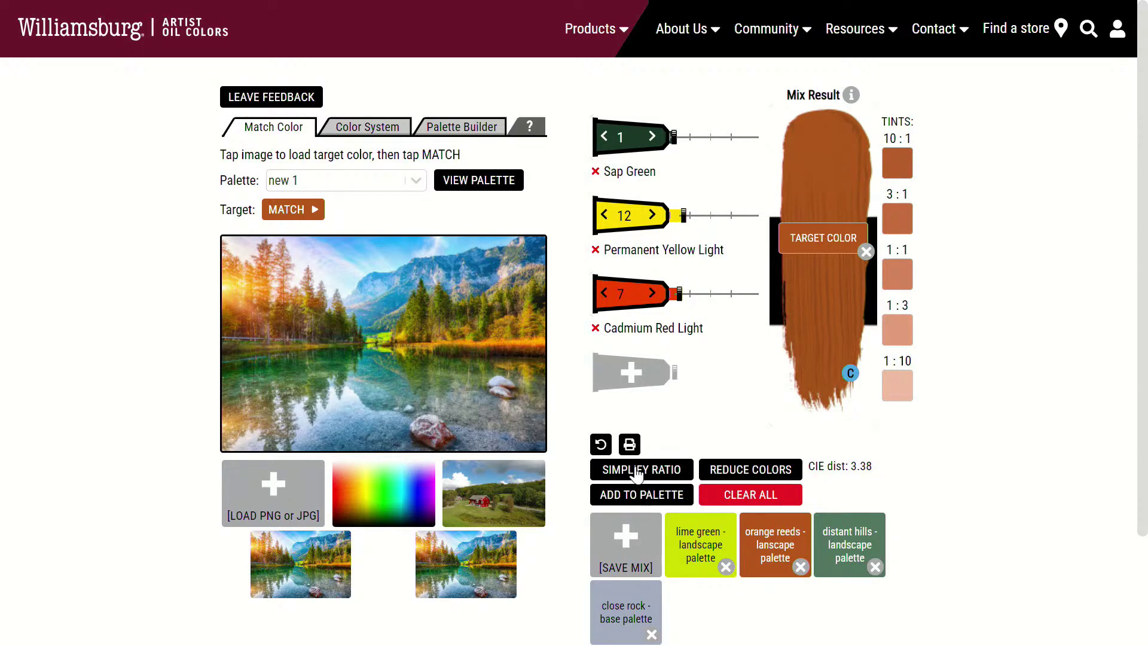
{"action": "left_click", "coordinate": [639, 471]}
{"action": "left_click", "coordinate": [639, 470]}
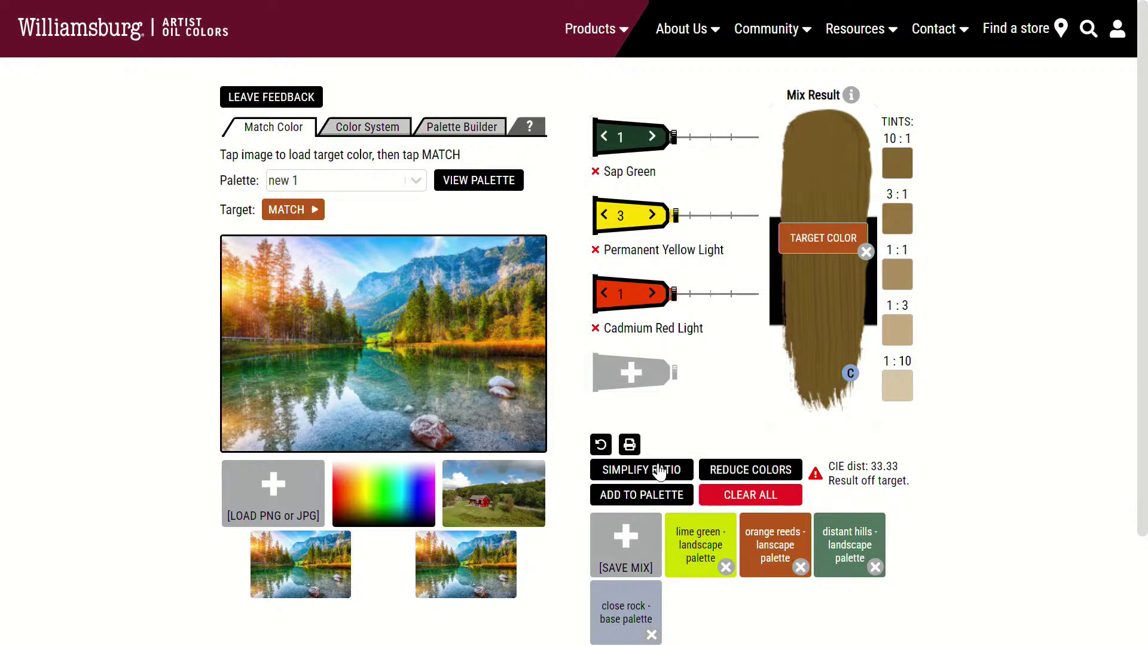
Step: Undo the ratio simplifications until the mix is back at 1 part Sap Green, 15 Permanent Yellow Light and 9 Cadmium Red Light
{"action": "left_click", "coordinate": [601, 443]}
{"action": "left_click", "coordinate": [601, 444]}
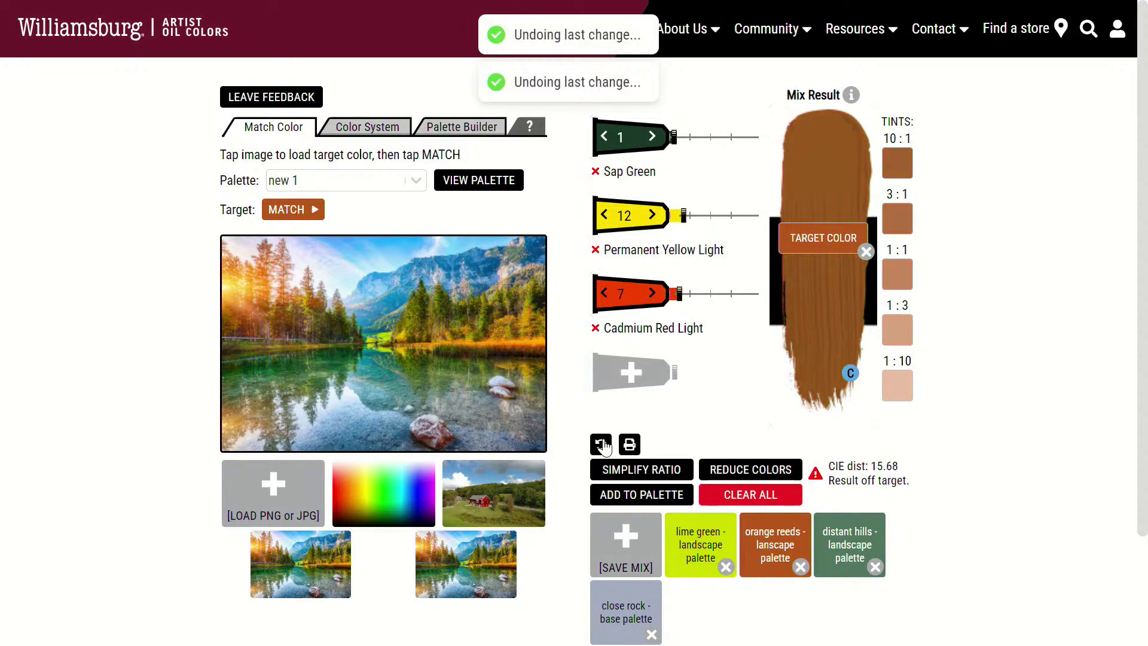
{"action": "left_click", "coordinate": [601, 444]}
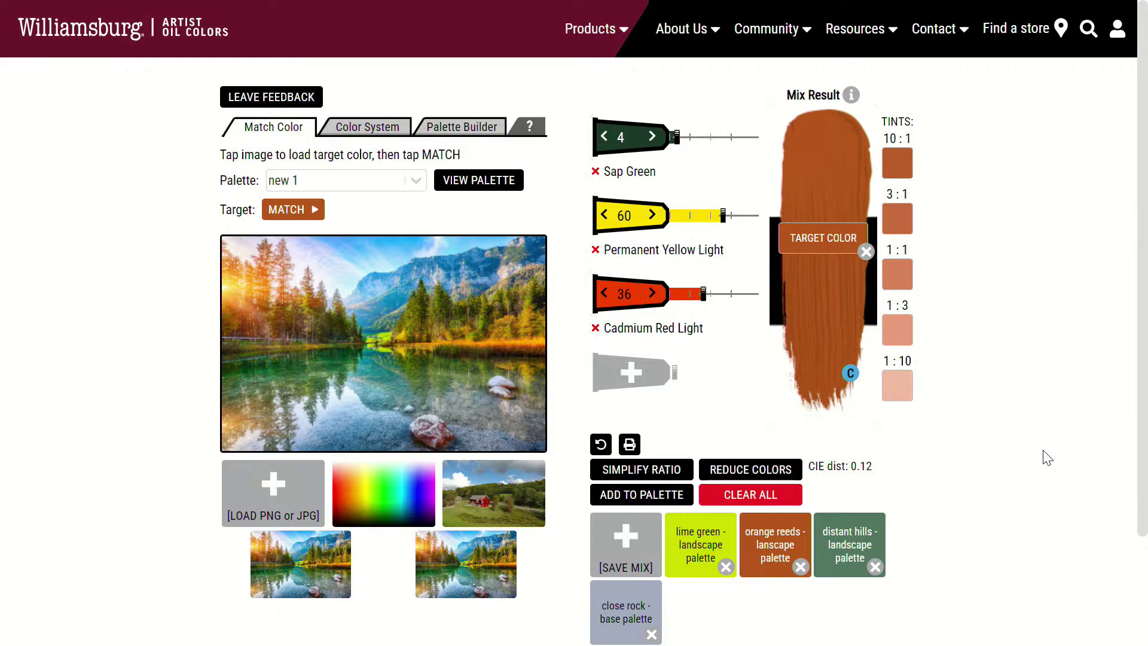
{"action": "left_click", "coordinate": [601, 444]}
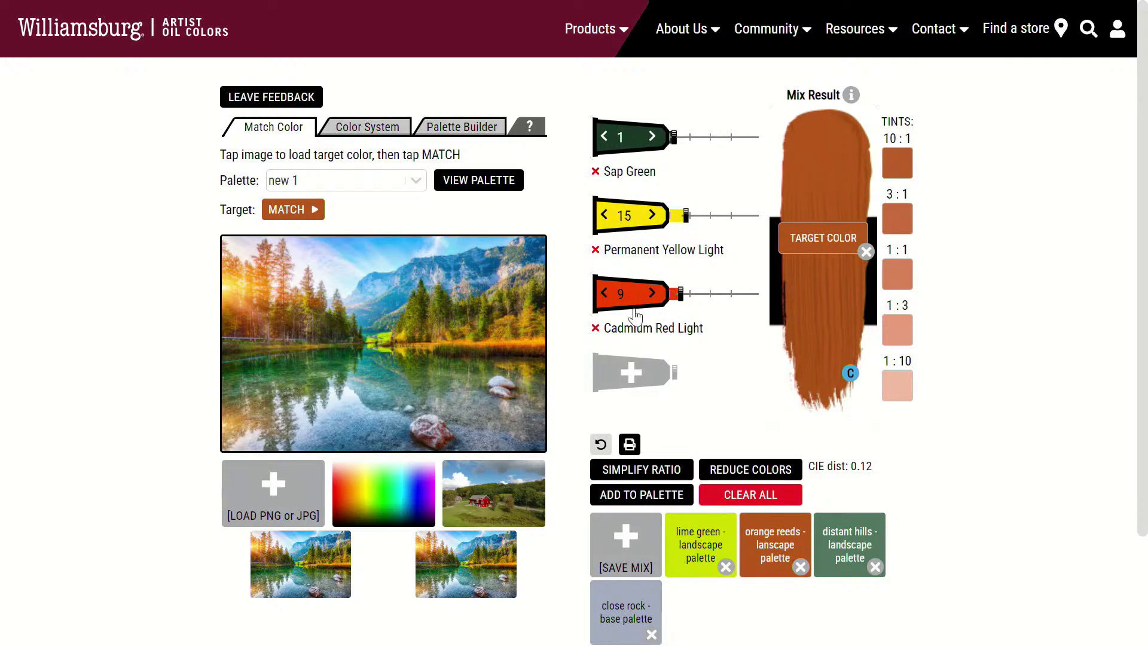
Step: Add the mix's three paints to the new 1 palette, view that palette, and return to color matching
{"action": "left_click", "coordinate": [634, 494]}
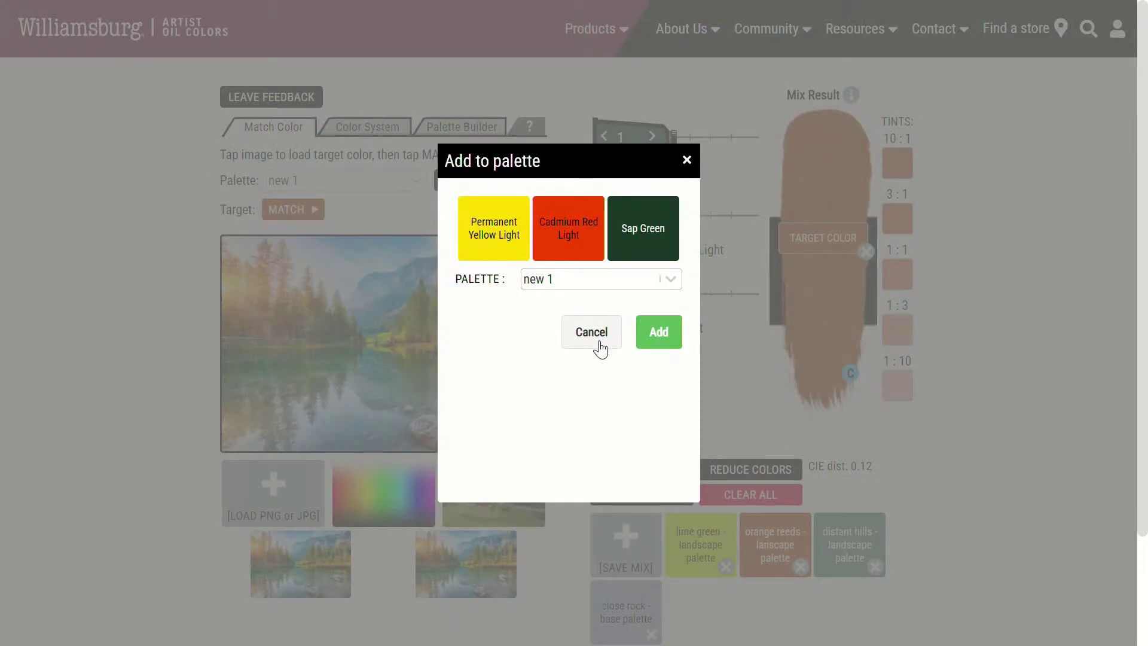
{"action": "left_click", "coordinate": [659, 335]}
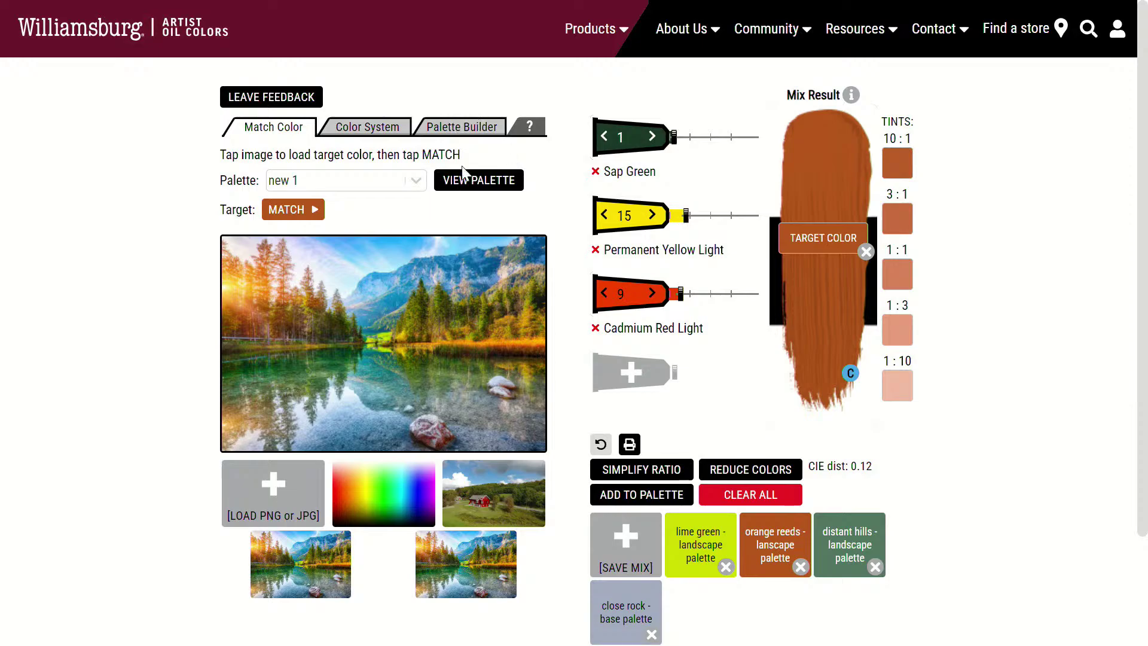
{"action": "left_click", "coordinate": [478, 180]}
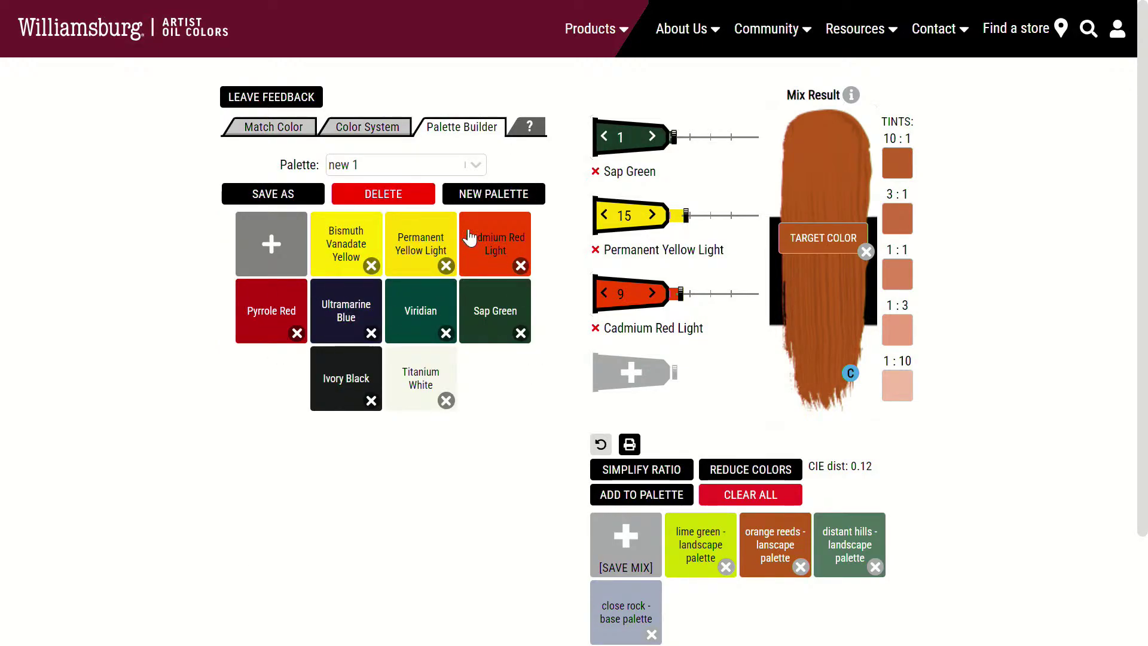
{"action": "left_click", "coordinate": [258, 129]}
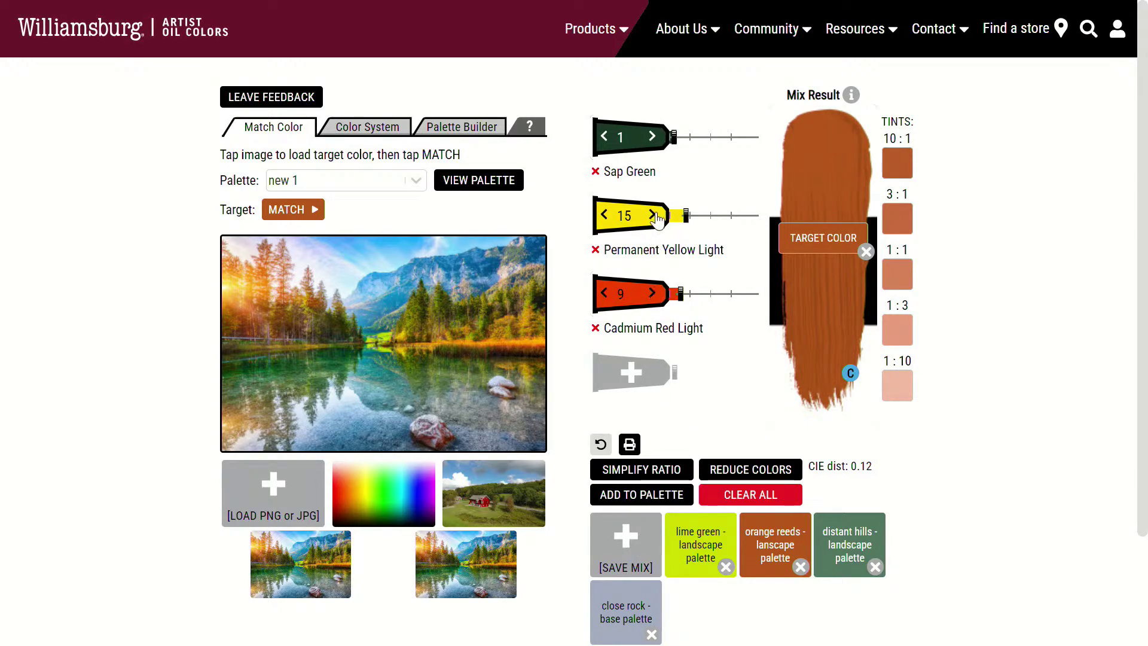
Step: Raise Permanent Yellow Light to 50 parts and save the resulting mix as "bright orange"
{"action": "left_click_drag", "start_coordinate": [688, 218], "coordinate": [715, 219]}
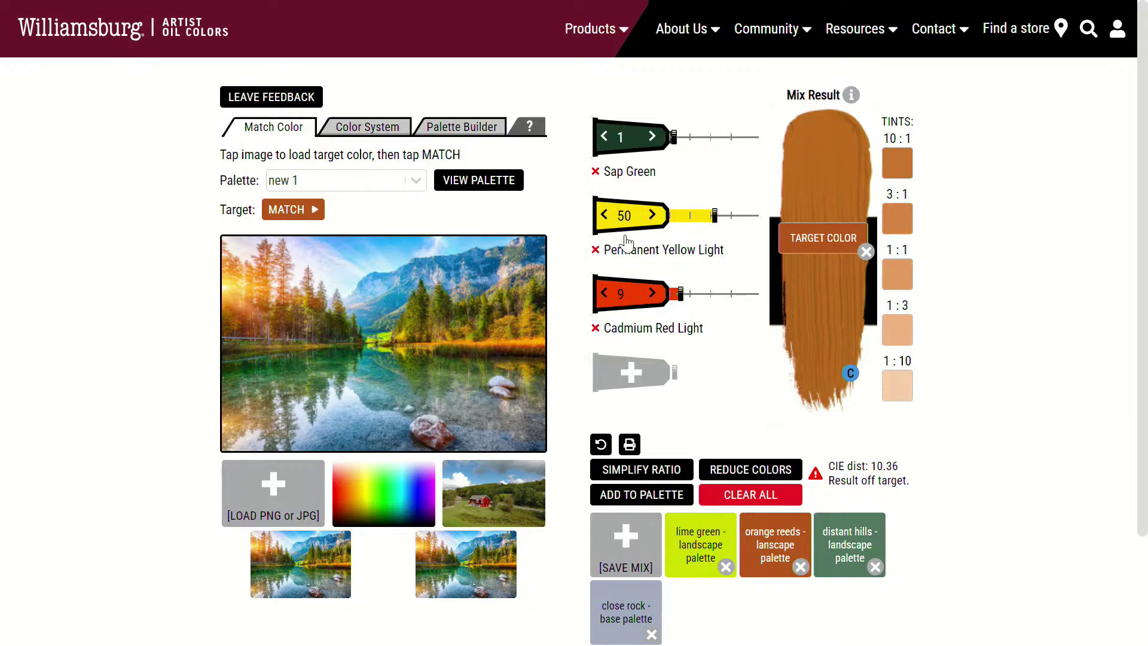
{"action": "left_click", "coordinate": [625, 536]}
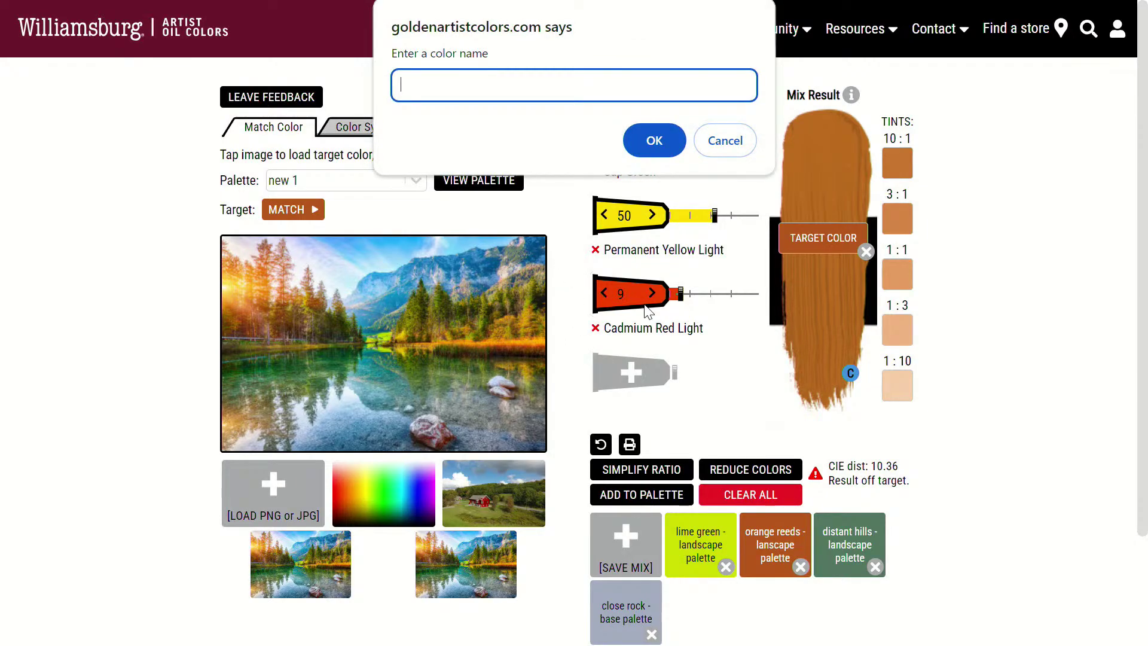
{"action": "type", "text": "brighty orang"}
{"action": "key", "text": "Left"}
{"action": "key", "text": "Left"}
{"action": "key", "text": "Left"}
{"action": "key", "text": "Left"}
{"action": "key", "text": "Left"}
{"action": "key", "text": "Left"}
{"action": "key", "text": "Left"}
{"action": "key", "text": "BackSpace"}
{"action": "left_click", "coordinate": [655, 145]}
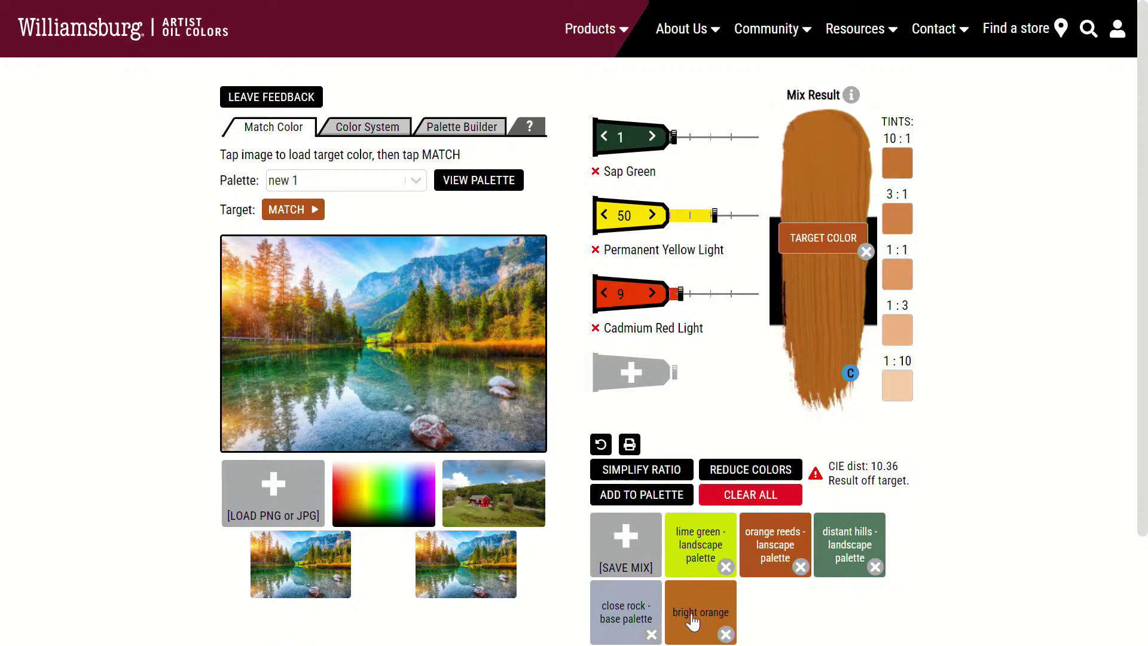
Step: Delete the saved bright orange mix and clear all paints from the current mix
{"action": "left_click", "coordinate": [727, 636]}
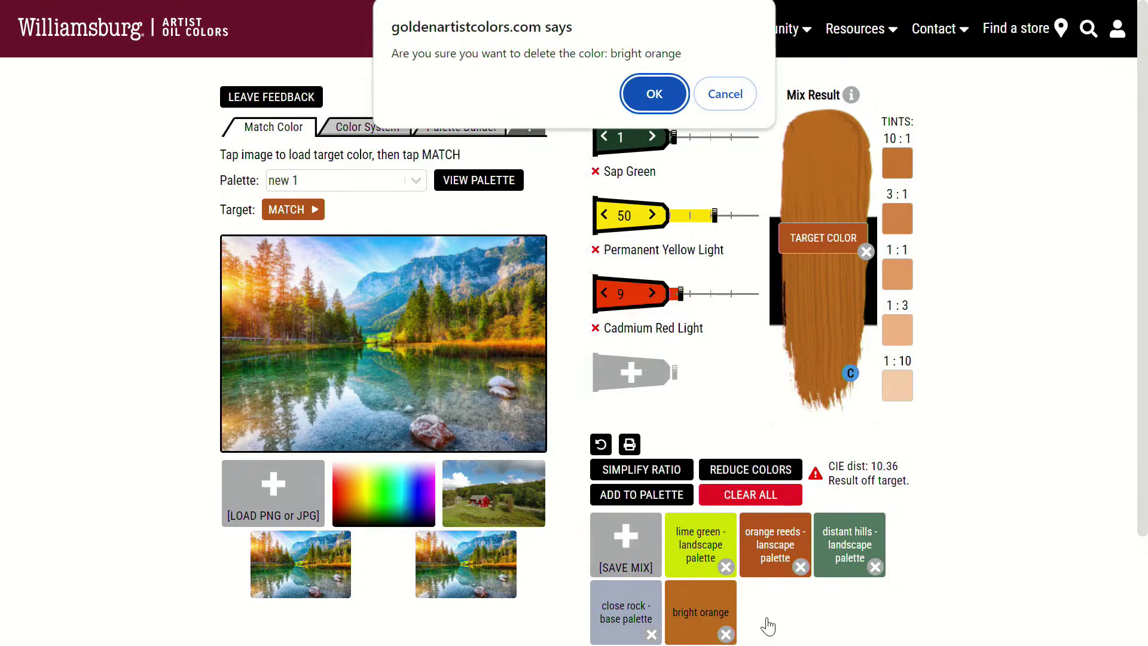
{"action": "left_click", "coordinate": [658, 90]}
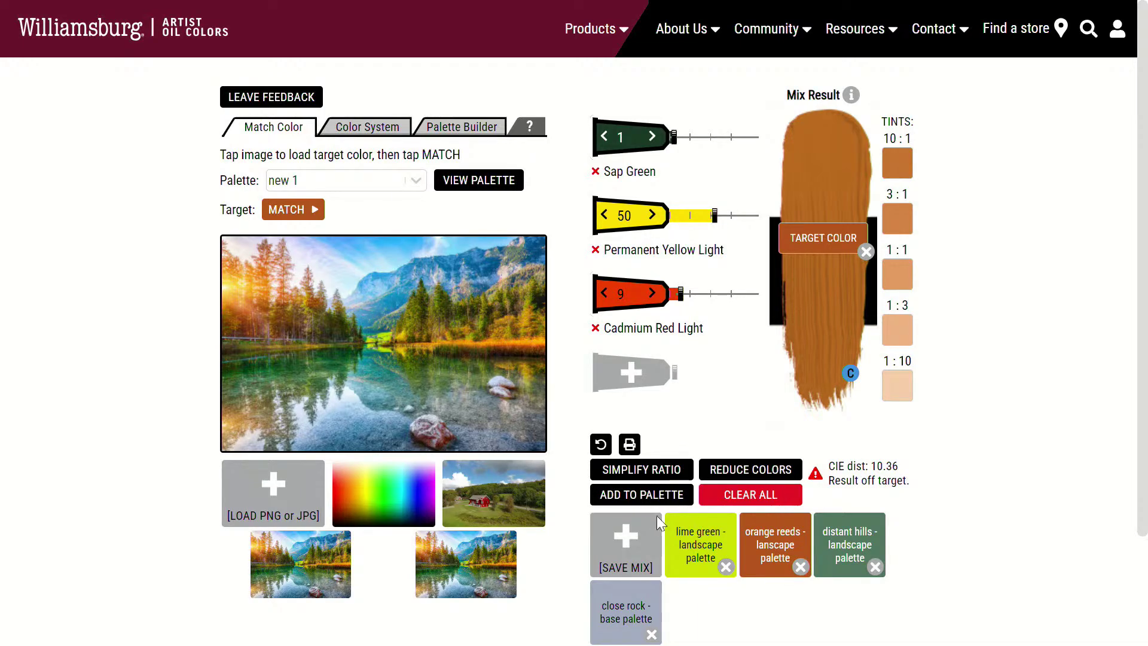
{"action": "left_click", "coordinate": [755, 499]}
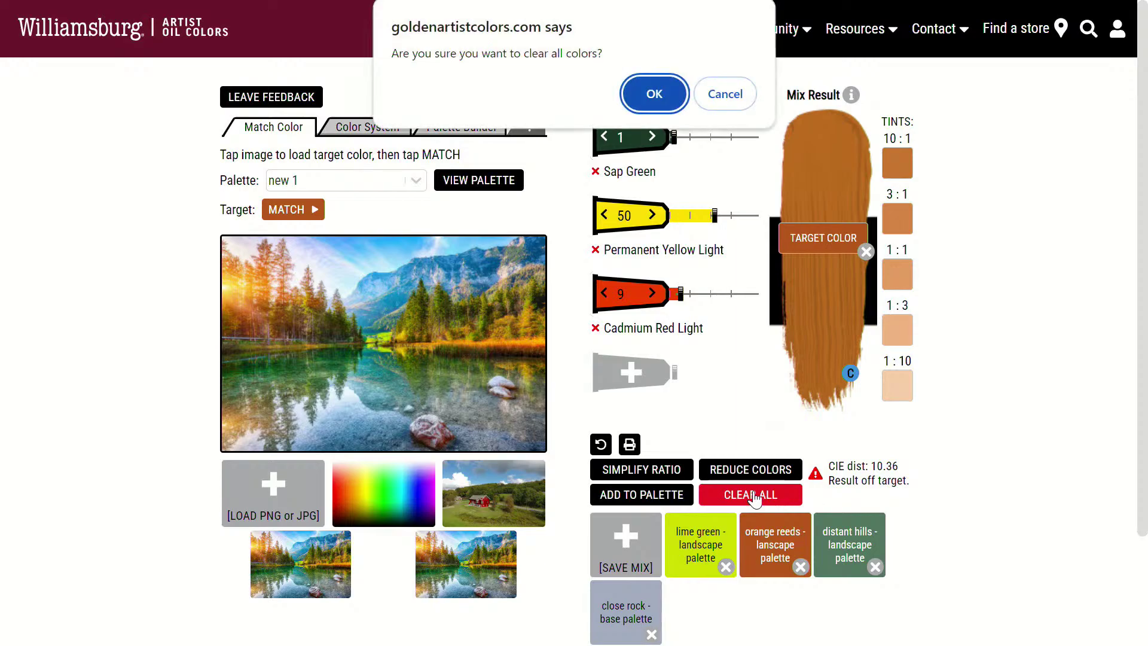
{"action": "left_click", "coordinate": [655, 94]}
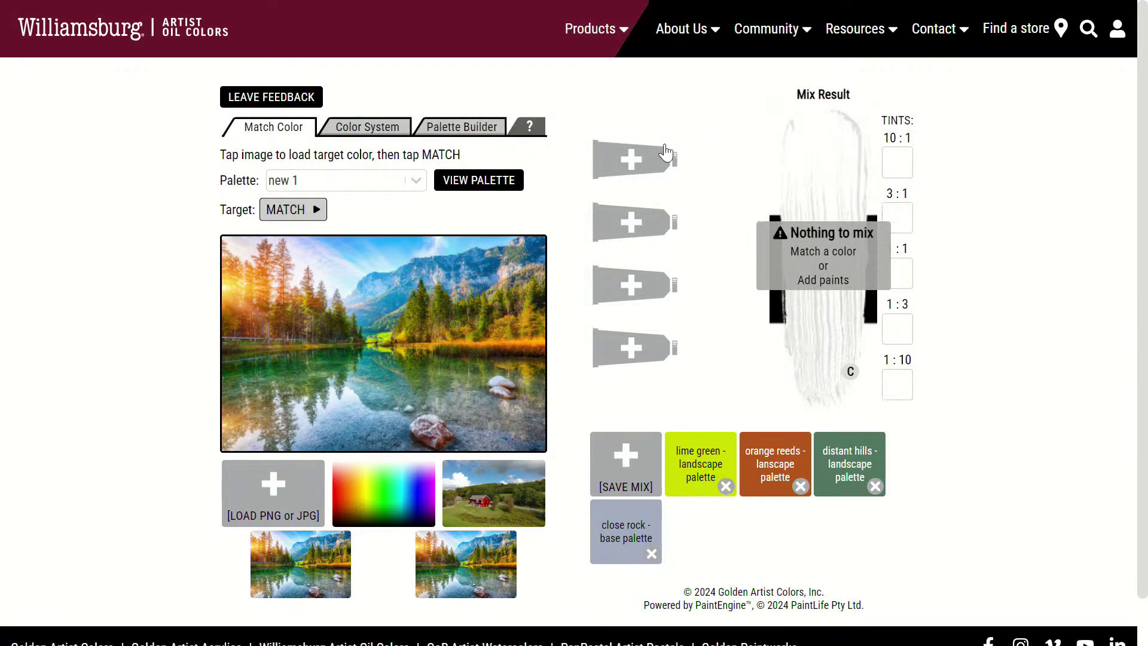